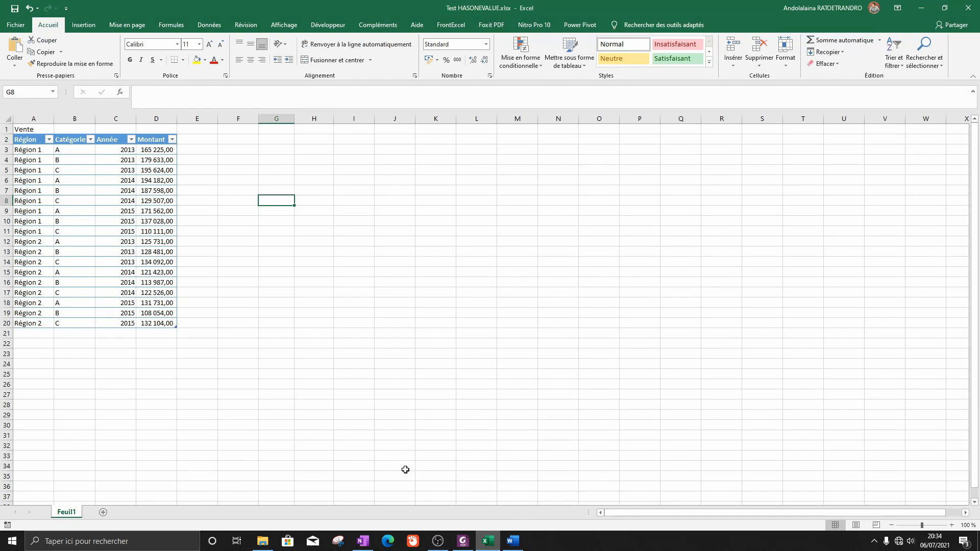
# Insert a flattened PivotTable from the Power Pivot data model into the existing worksheet at cell G2.
pyautogui.click(488, 541)
pyautogui.click(280, 141)
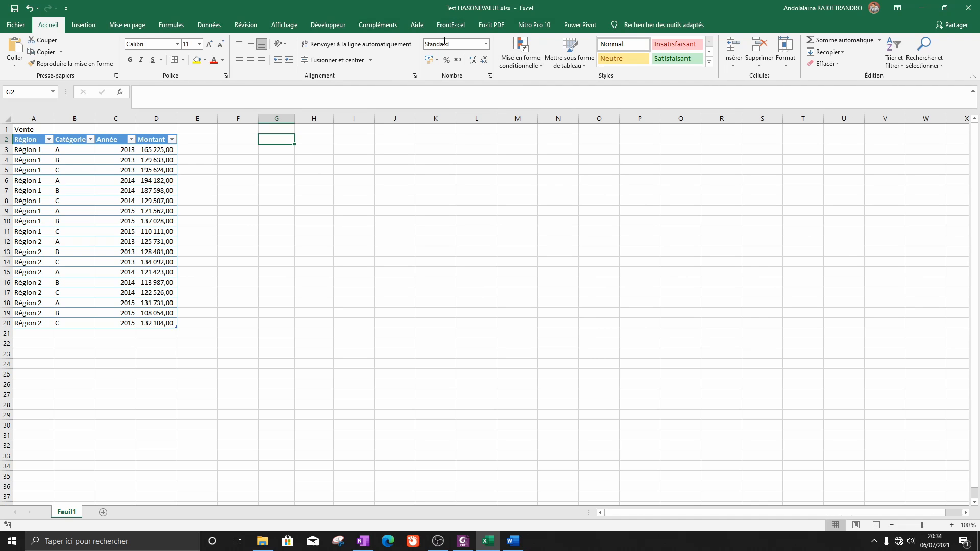
pyautogui.click(580, 24)
pyautogui.click(28, 51)
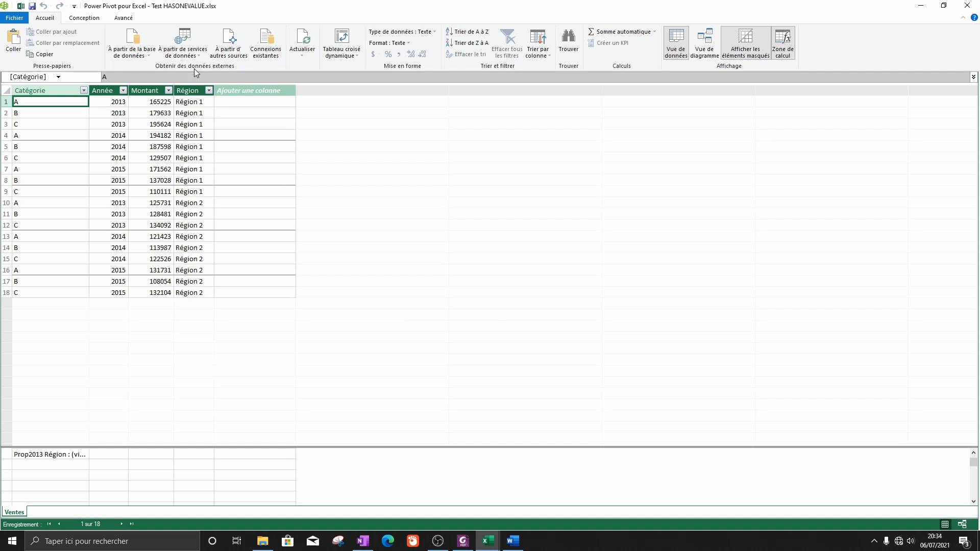
pyautogui.click(346, 57)
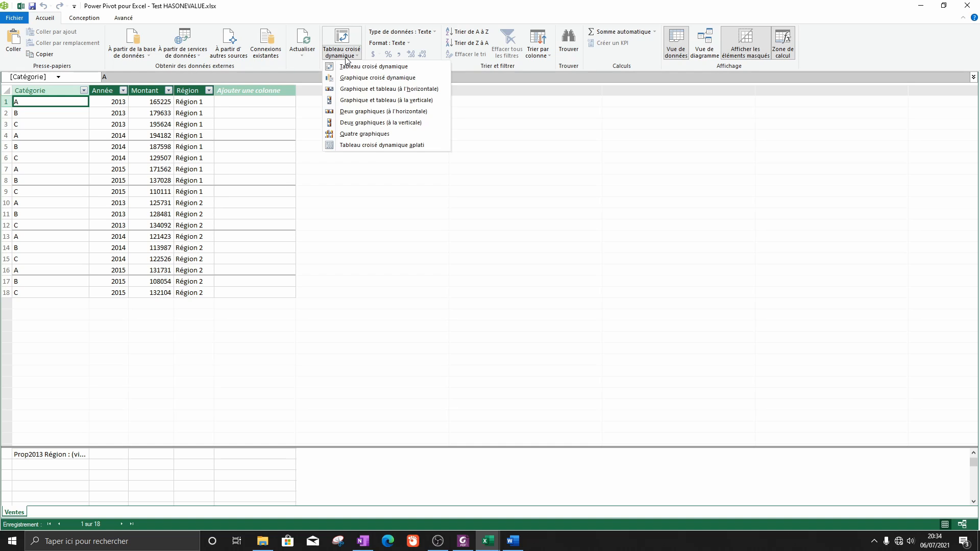
pyautogui.click(371, 146)
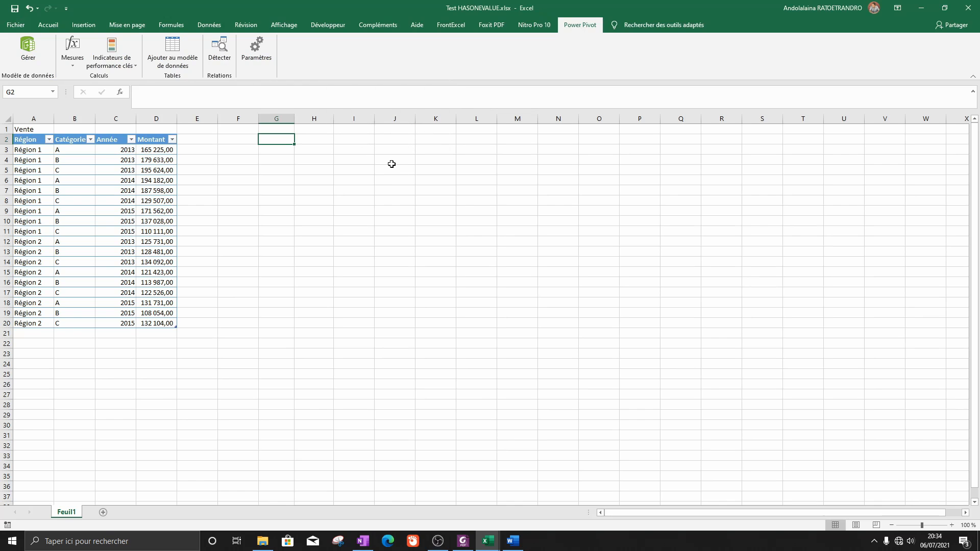
pyautogui.click(432, 266)
pyautogui.click(527, 295)
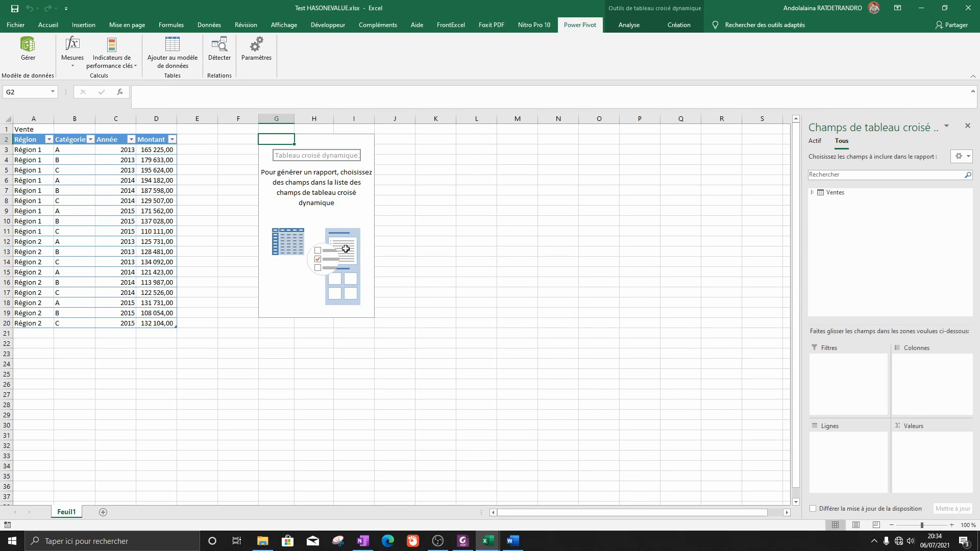
# Add Région and Catégorie from the Ventes table to the PivotTable rows and Montant to its values.
pyautogui.moveTo(802, 238); pyautogui.dragTo(658, 237)
pyautogui.click(670, 194)
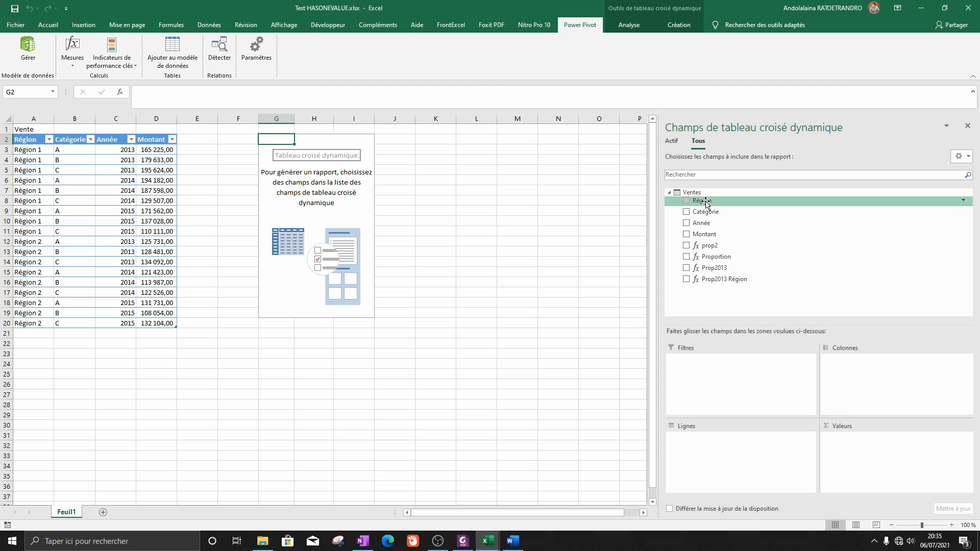
pyautogui.moveTo(722, 441); pyautogui.dragTo(722, 448)
pyautogui.moveTo(707, 212); pyautogui.dragTo(712, 454)
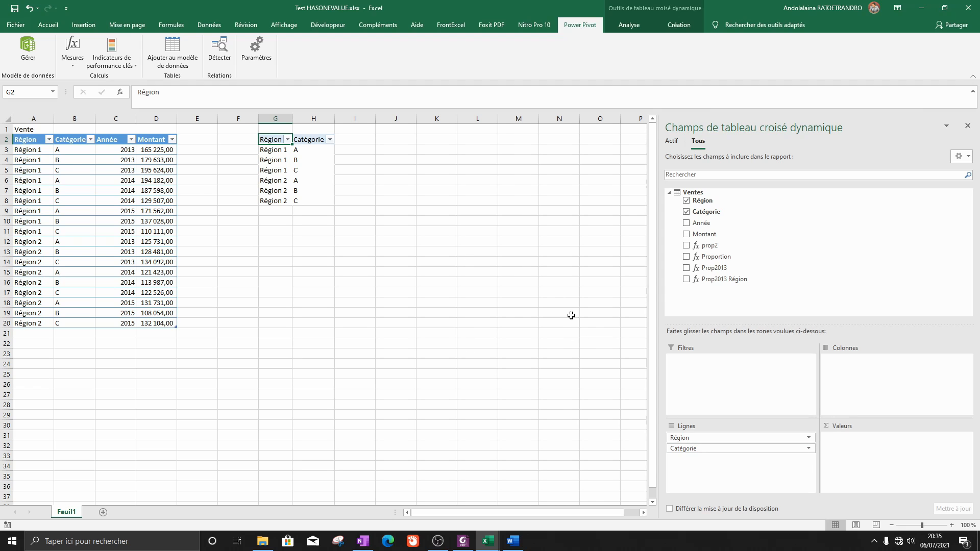
pyautogui.moveTo(716, 235); pyautogui.dragTo(854, 464)
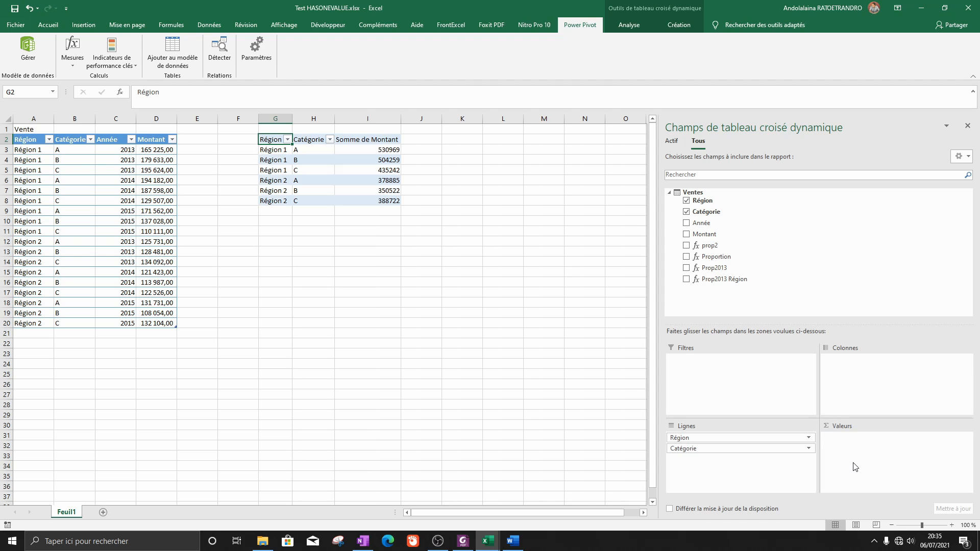
# Format the summed Montant values in the PivotTable with thousands separators and two decimals.
pyautogui.moveTo(385, 149); pyautogui.dragTo(386, 199)
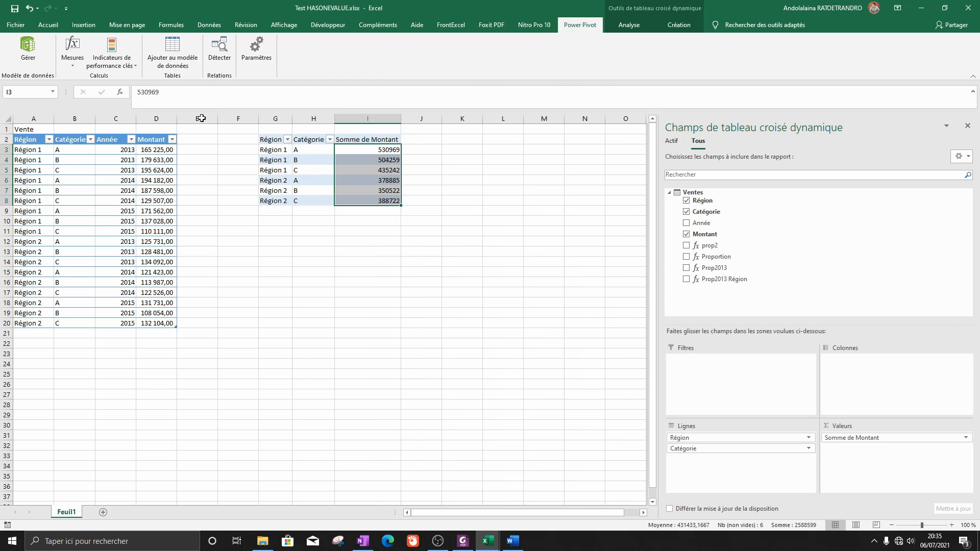
pyautogui.click(48, 24)
pyautogui.click(459, 61)
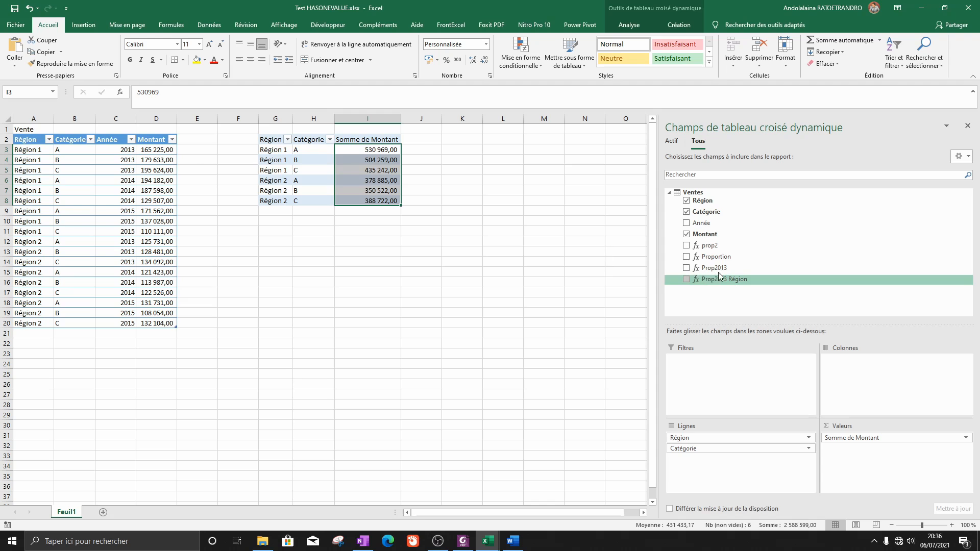
# Add Année to the PivotTable columns and change the report layout to compact form.
pyautogui.moveTo(705, 223); pyautogui.dragTo(852, 394)
pyautogui.moveTo(358, 166); pyautogui.dragTo(442, 210)
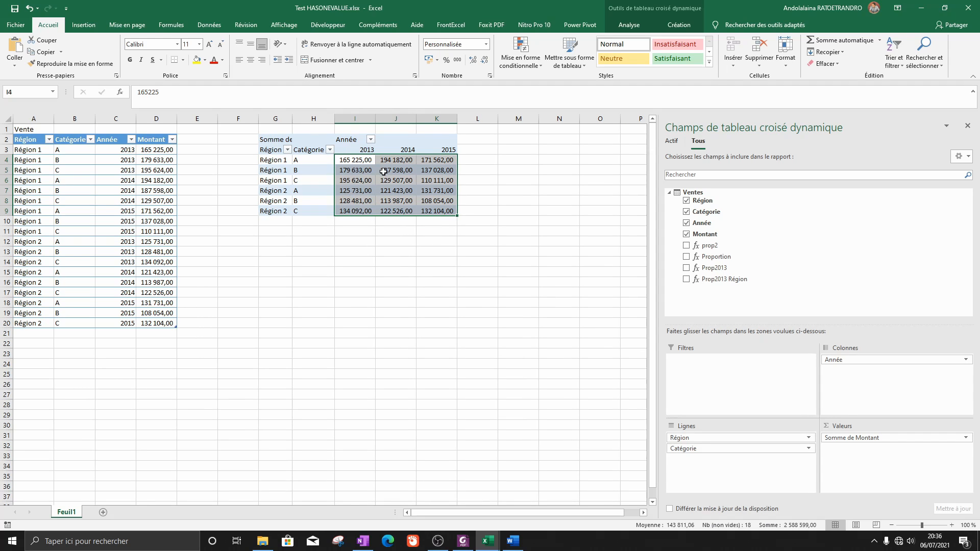
pyautogui.click(676, 27)
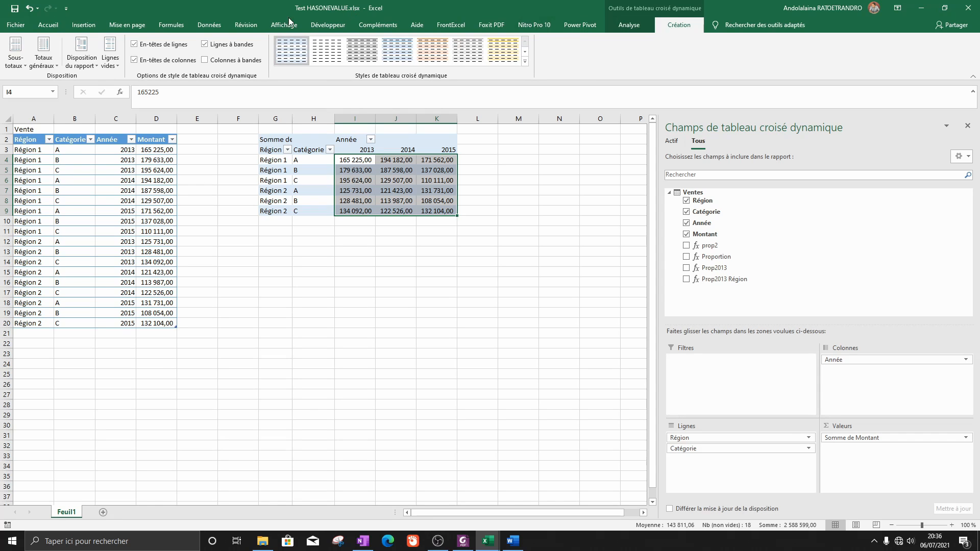
pyautogui.click(83, 60)
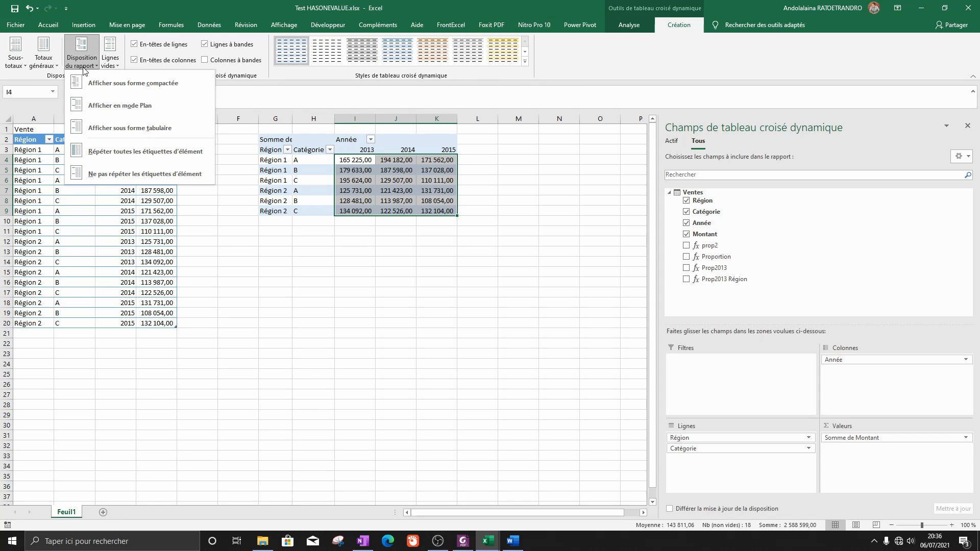
pyautogui.click(82, 82)
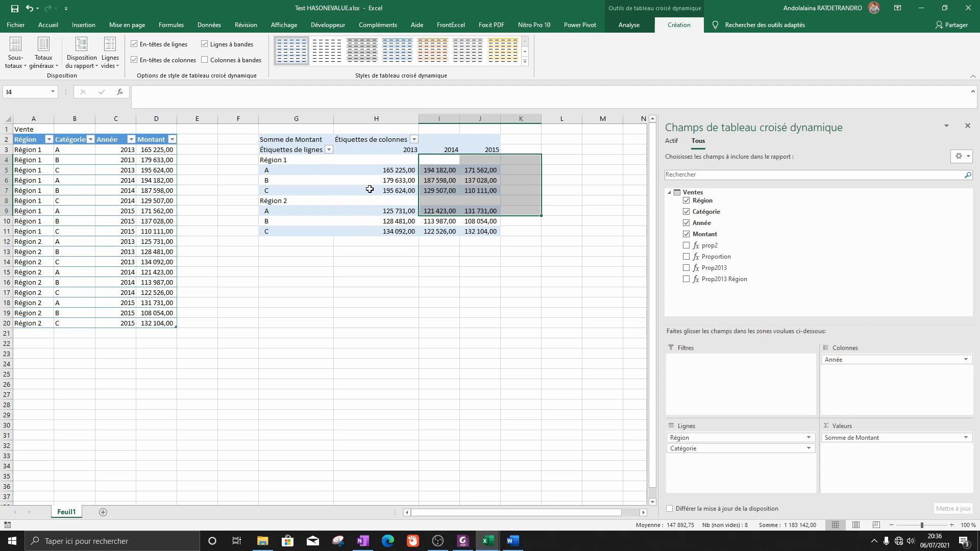
pyautogui.moveTo(362, 189)
# Show all region subtotals at the bottom of each group in the PivotTable.
pyautogui.click(25, 66)
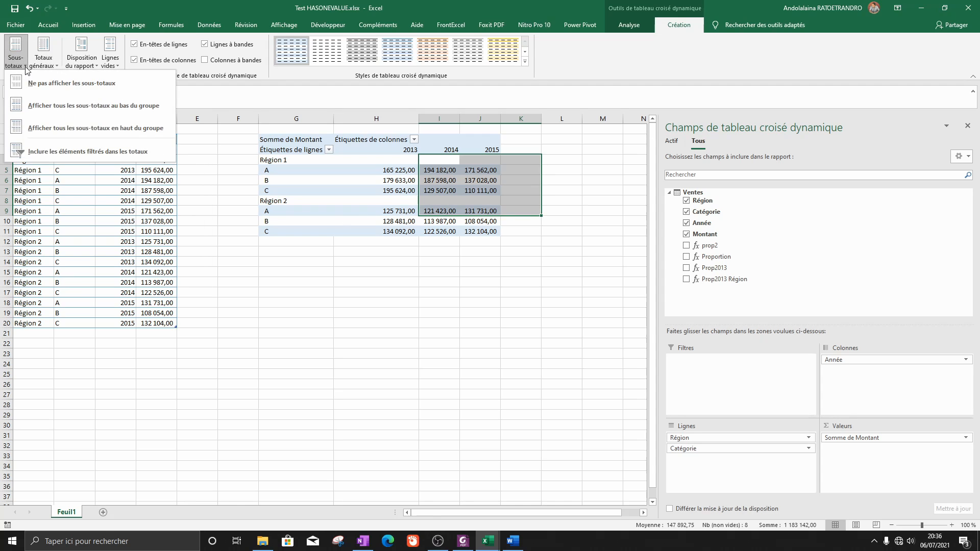
pyautogui.click(33, 111)
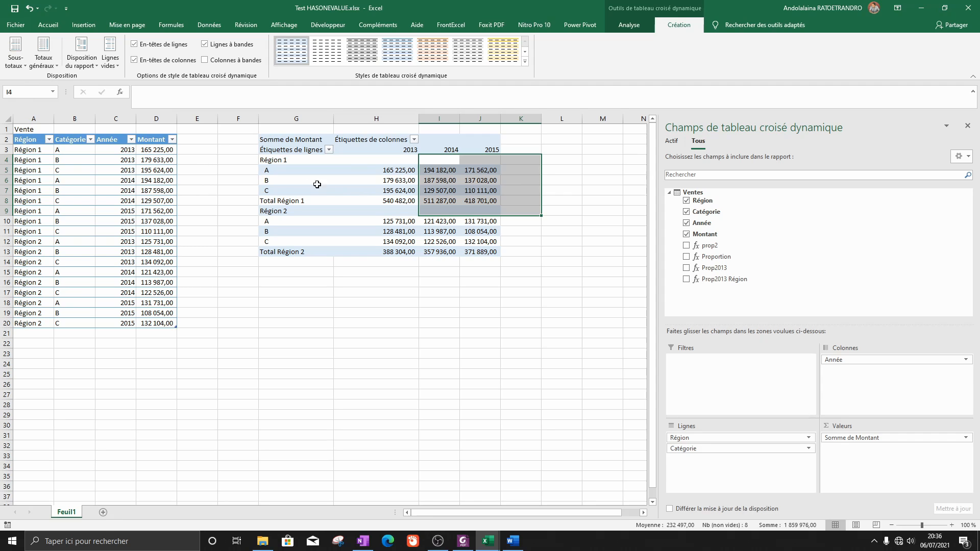
pyautogui.moveTo(275, 201); pyautogui.dragTo(493, 201)
# Show all region subtotals at the top of each group in the PivotTable.
pyautogui.click(15, 57)
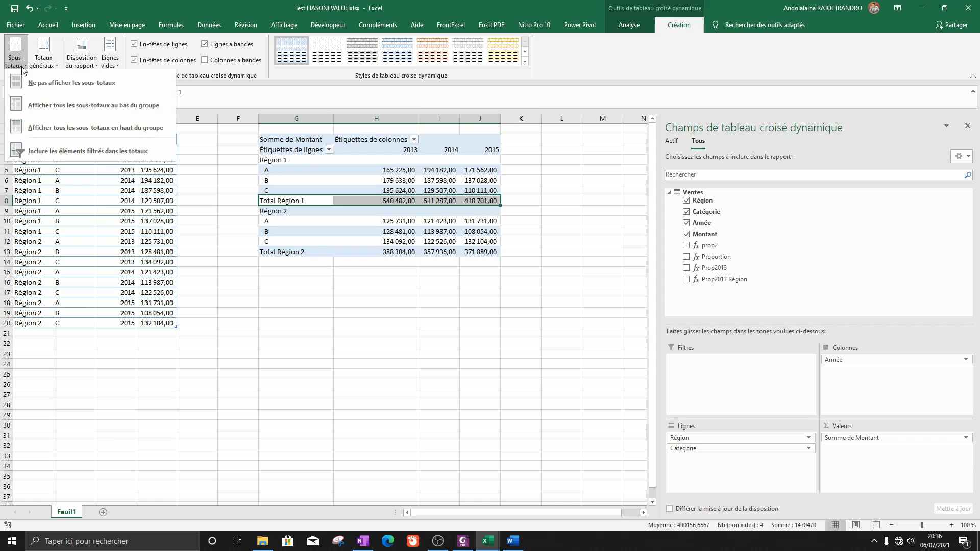
pyautogui.click(39, 131)
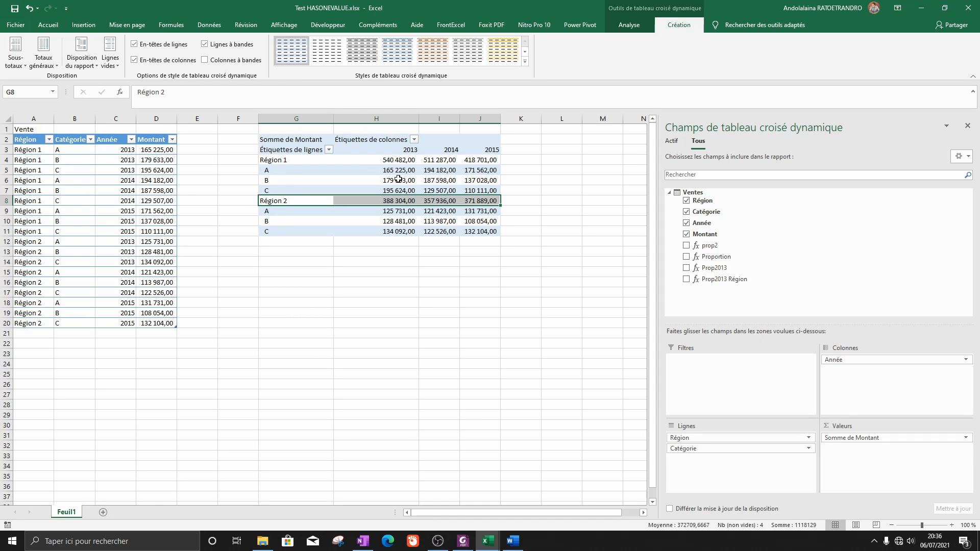
pyautogui.moveTo(391, 163); pyautogui.dragTo(492, 161)
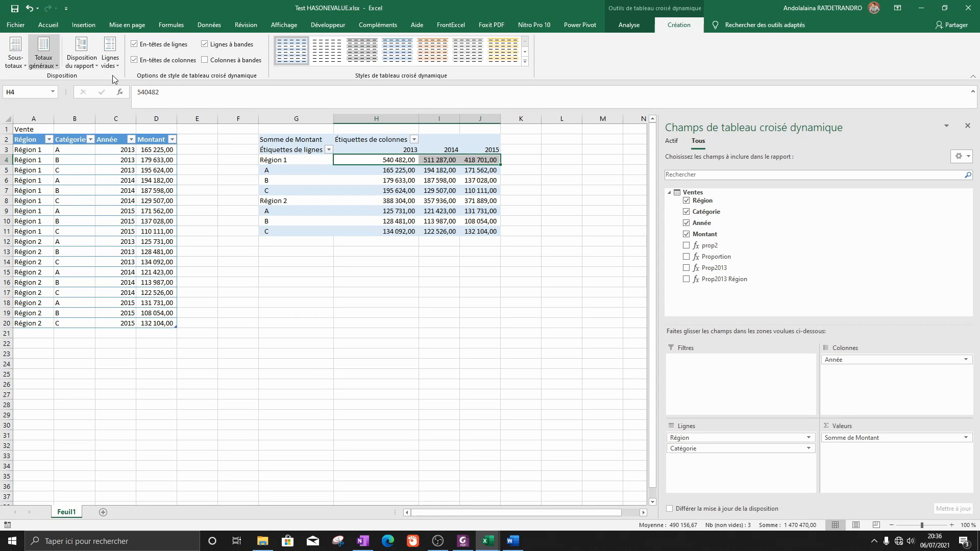
# Make the Région 1 and Région 2 subtotal rows of the PivotTable bold.
pyautogui.moveTo(275, 163); pyautogui.dragTo(464, 160)
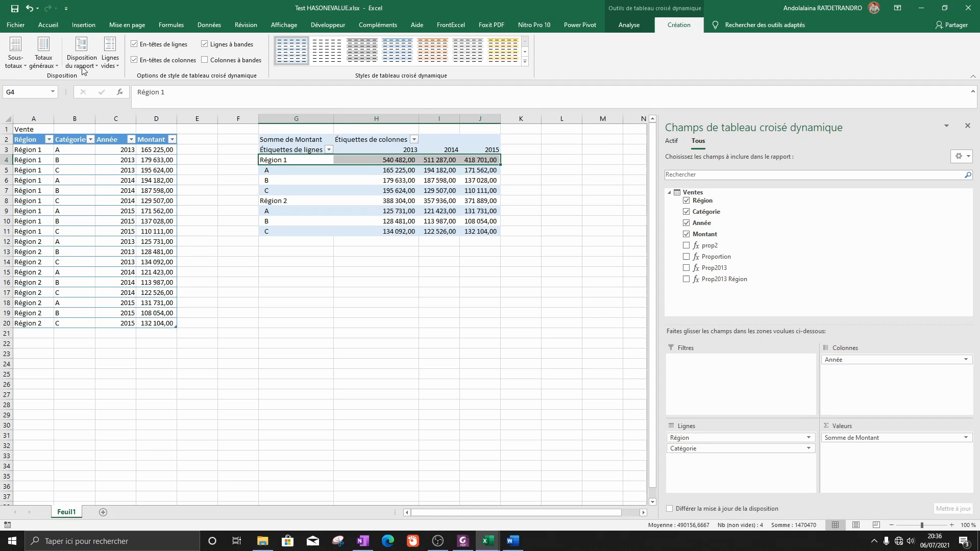
pyautogui.click(55, 25)
pyautogui.click(130, 60)
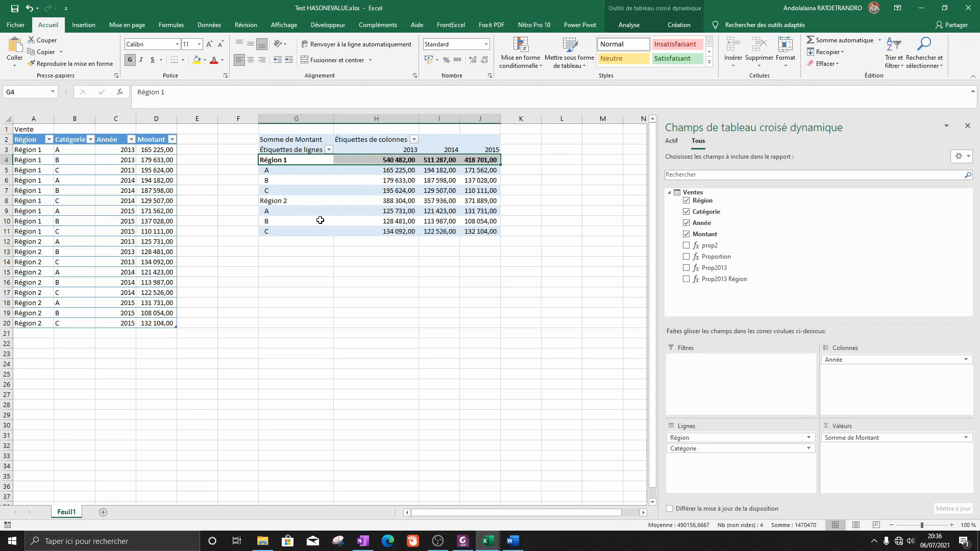
pyautogui.moveTo(276, 202); pyautogui.dragTo(492, 200)
pyautogui.click(130, 60)
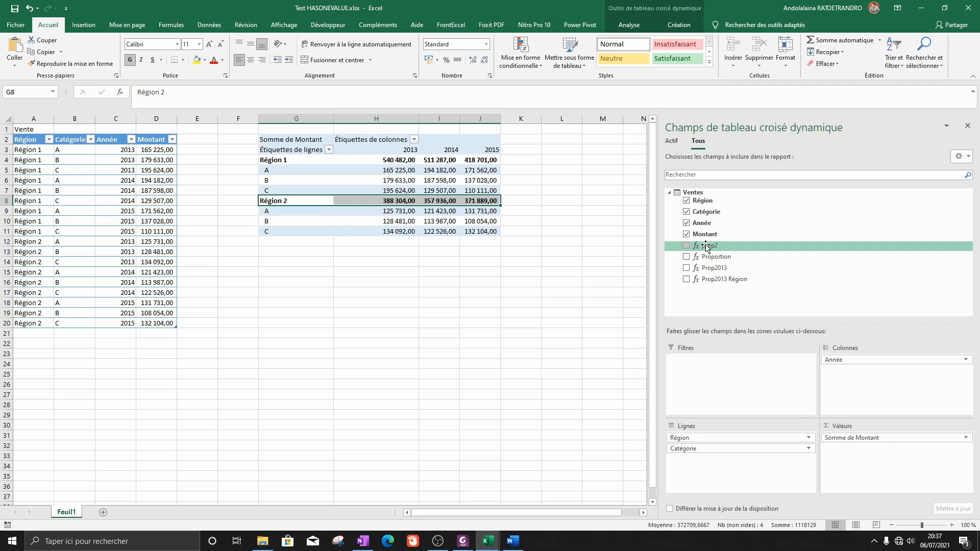
# Start a new Power Pivot measure in the Ventes table and name it Prop2014.
pyautogui.click(629, 25)
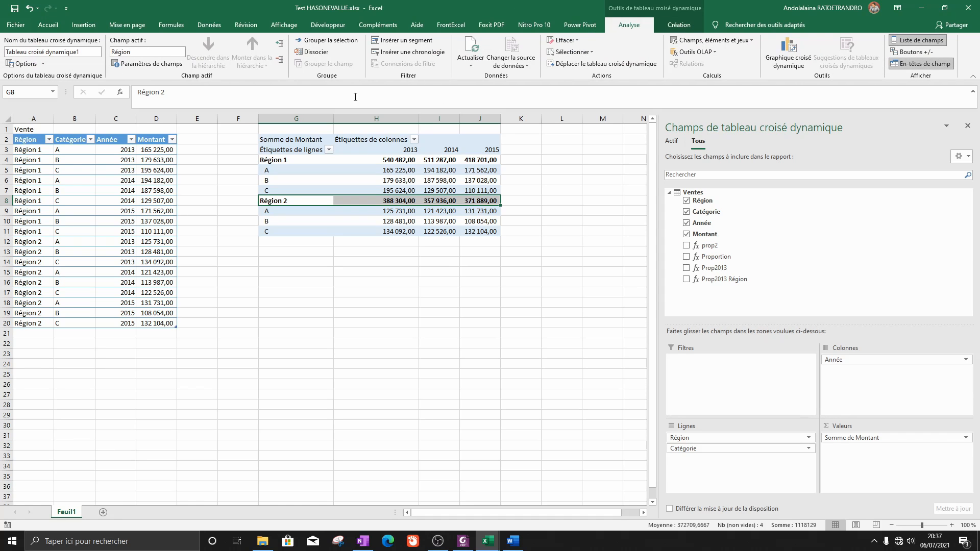
pyautogui.click(572, 25)
pyautogui.click(72, 54)
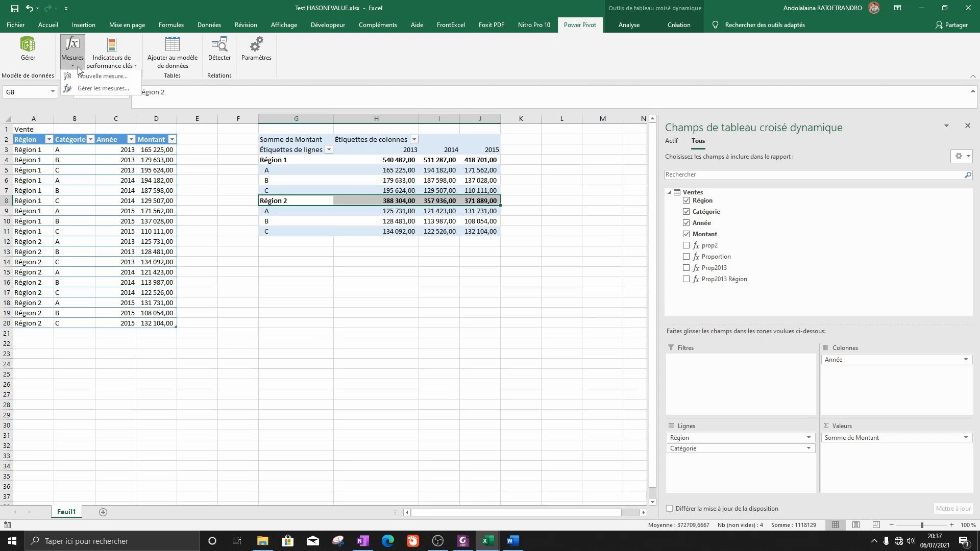
pyautogui.click(90, 85)
pyautogui.moveTo(429, 194); pyautogui.dragTo(389, 195)
pyautogui.moveTo(466, 165); pyautogui.dragTo(470, 204)
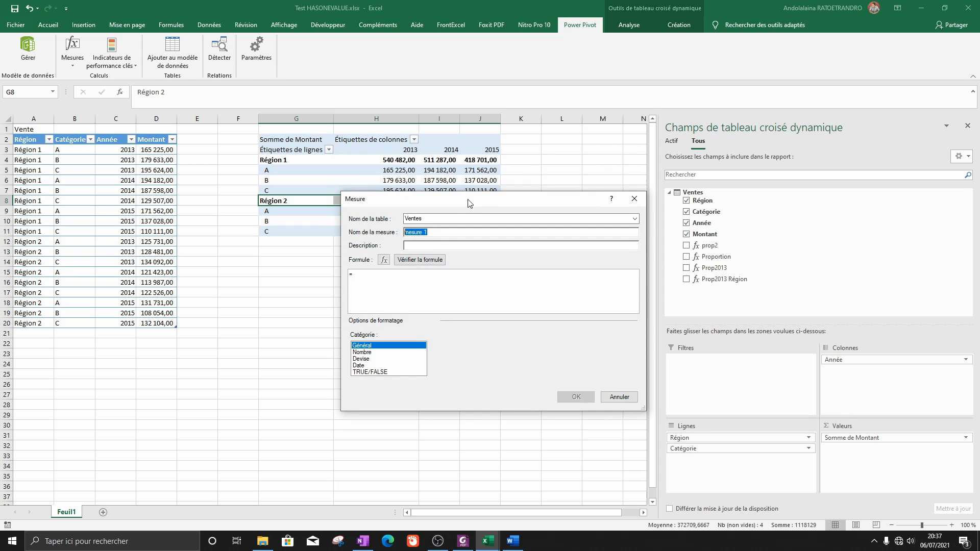
pyautogui.write('p')
pyautogui.write('ropo')
pyautogui.press('BackSpace')
pyautogui.press('BackSpace')
pyautogui.press('BackSpace')
pyautogui.press('BackSpace')
pyautogui.press('BackSpace')
pyautogui.write('Prop2014')
pyautogui.write('v')
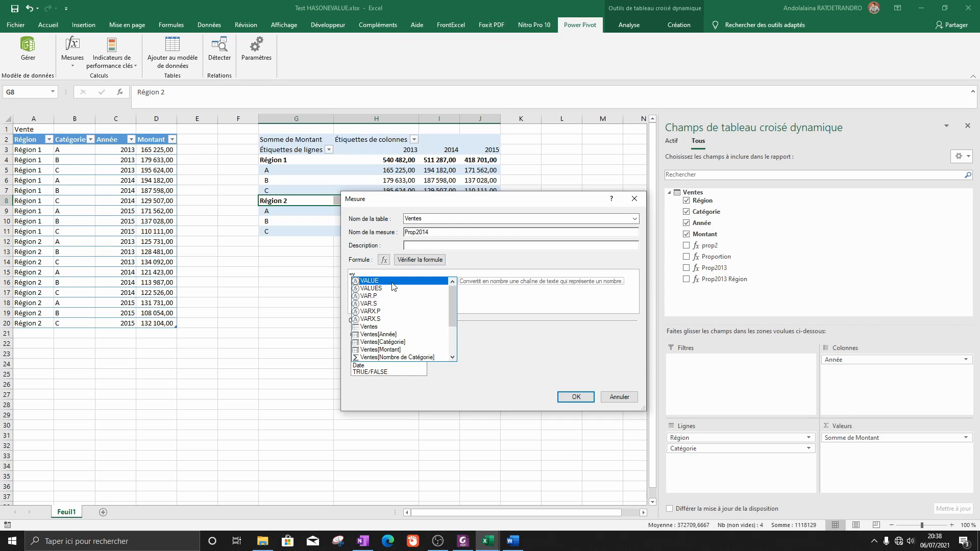
pyautogui.write('ar')
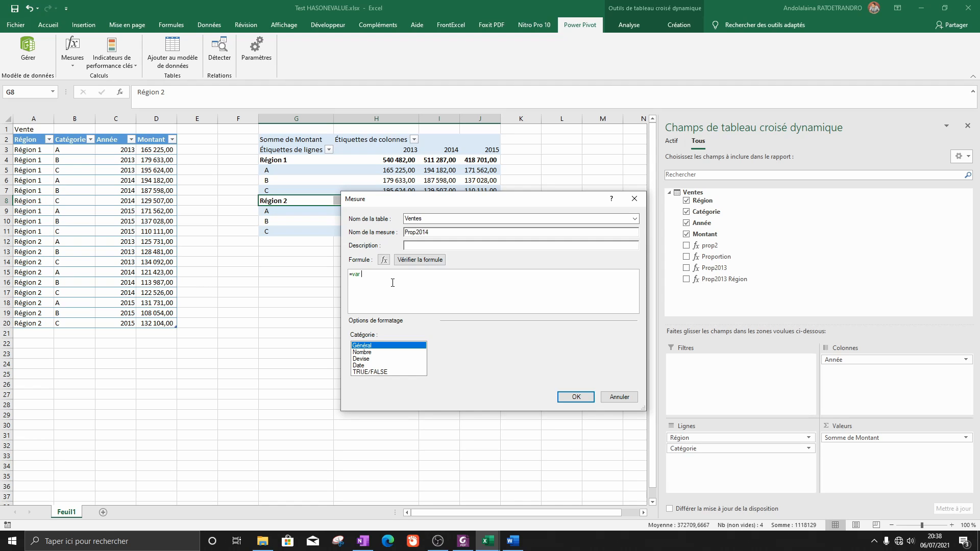
pyautogui.press('BackSpace')
pyautogui.press('BackSpace')
pyautogui.press('BackSpace')
pyautogui.press('BackSpace')
# Enter =SUM(Ventes[Montant]) as the formula of the Prop2014 measure.
pyautogui.write('SUM')
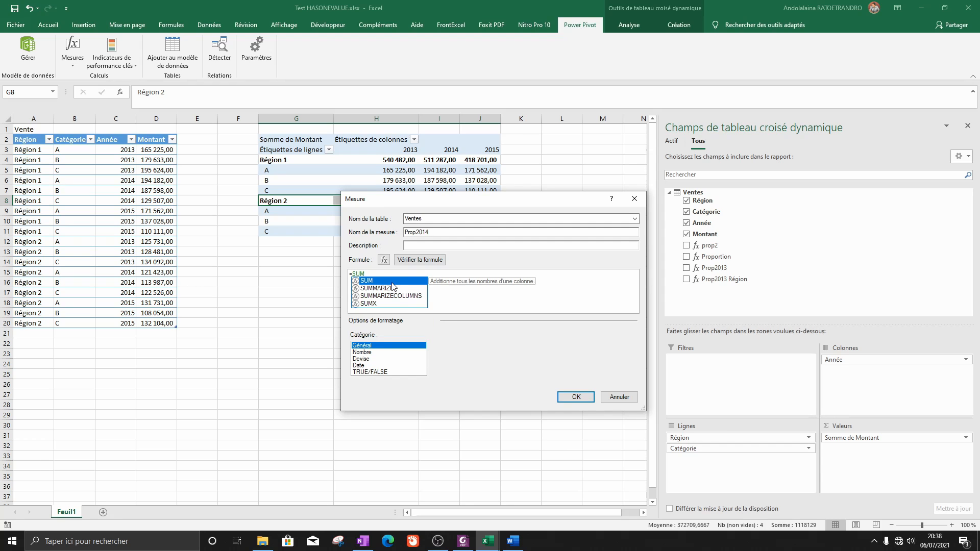
pyautogui.write('(')
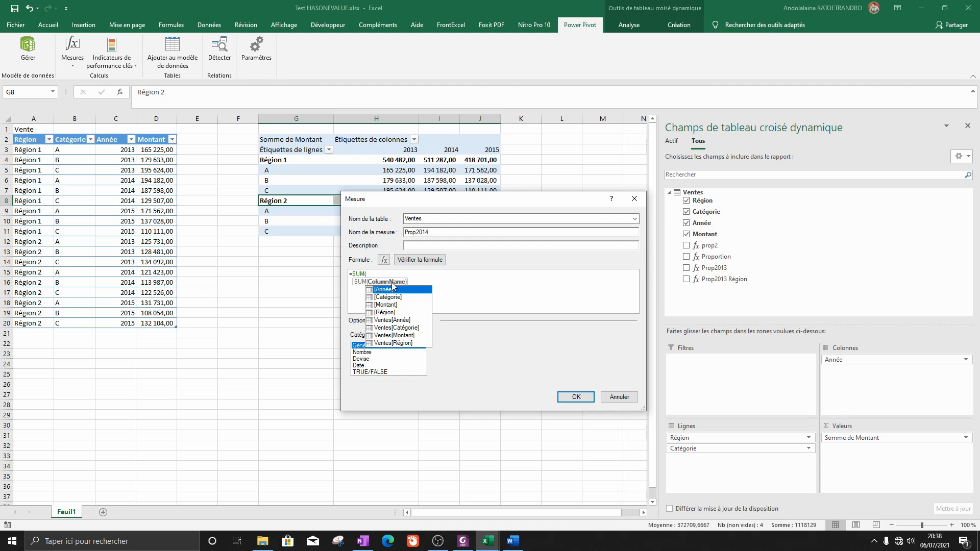
pyautogui.write('V')
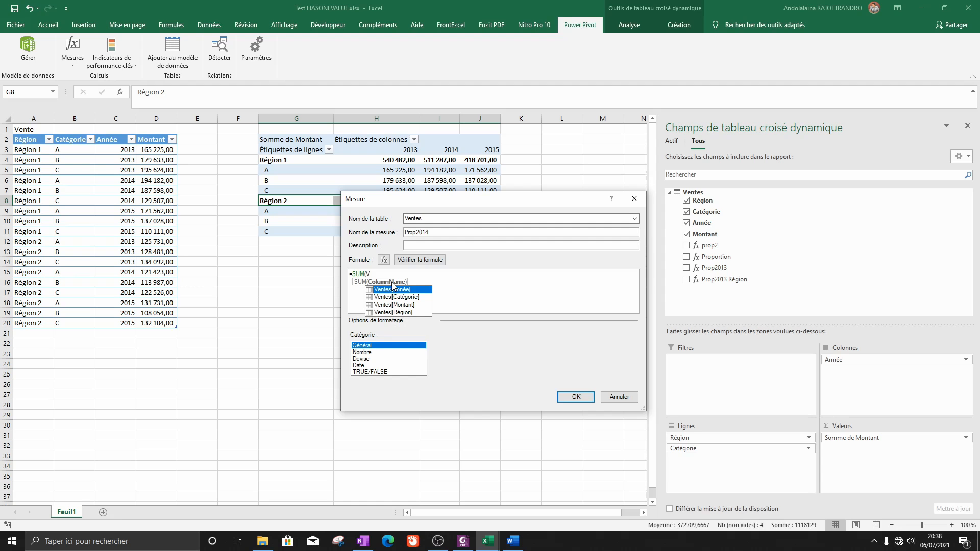
pyautogui.press('Down')
pyautogui.press('Down')
pyautogui.press('Tab')
pyautogui.write(')')
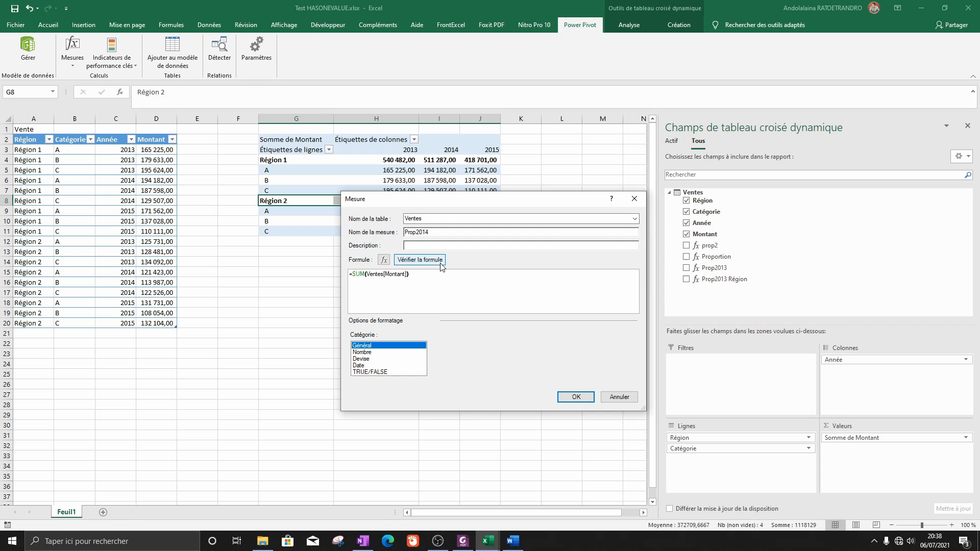
# Wrap the SUM of Ventes[Montant] in a DIVIDE function as its numerator, ready for the denominator argument.
pyautogui.click(352, 277)
pyautogui.write('DIVIDE(')
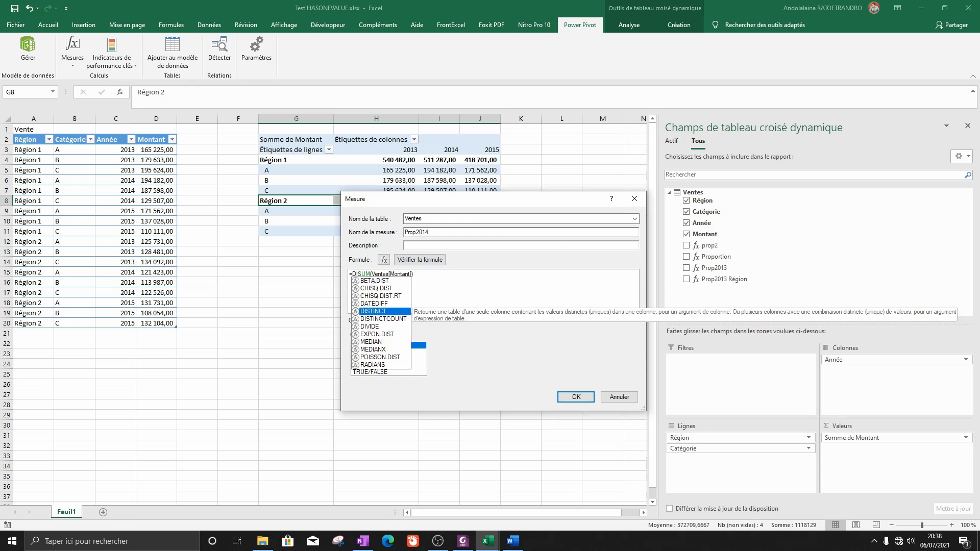
pyautogui.click(443, 278)
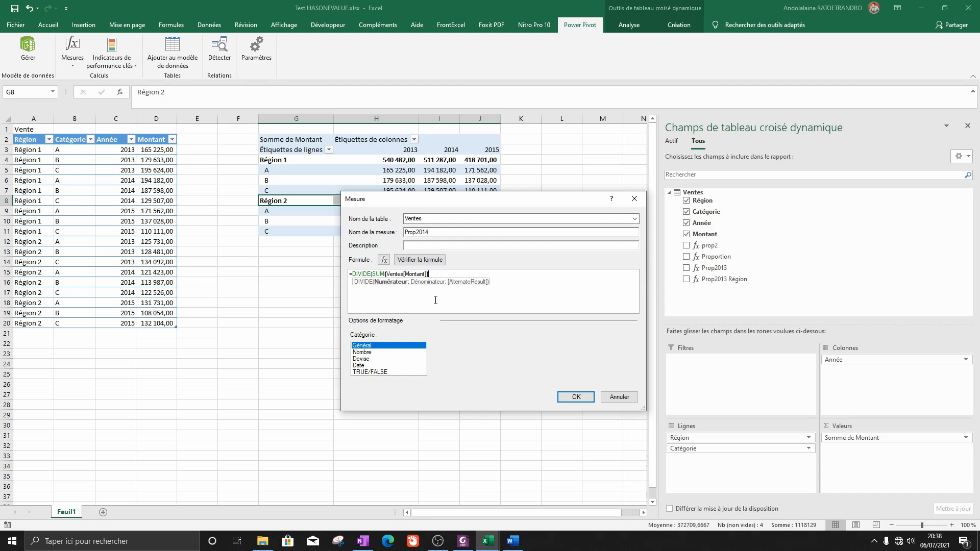
pyautogui.write(';')
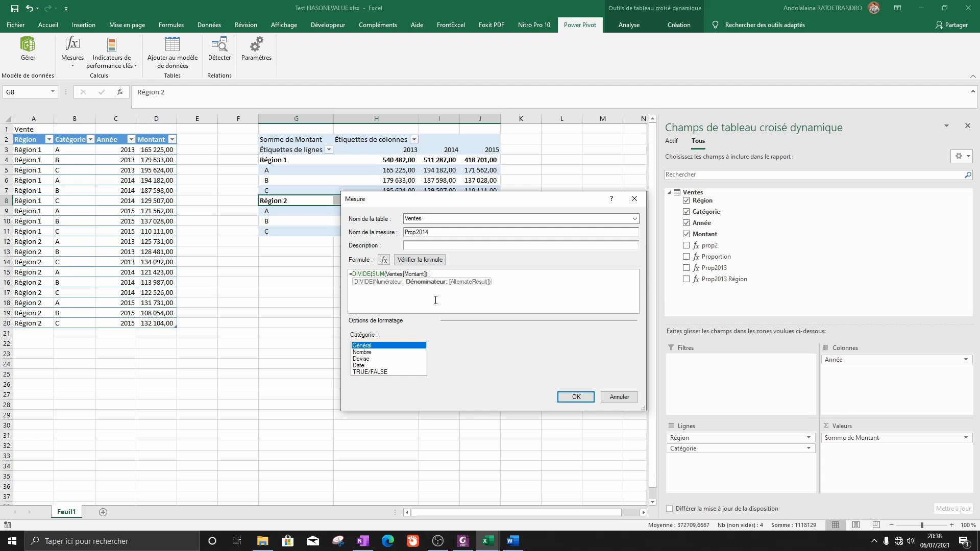
pyautogui.write('sum')
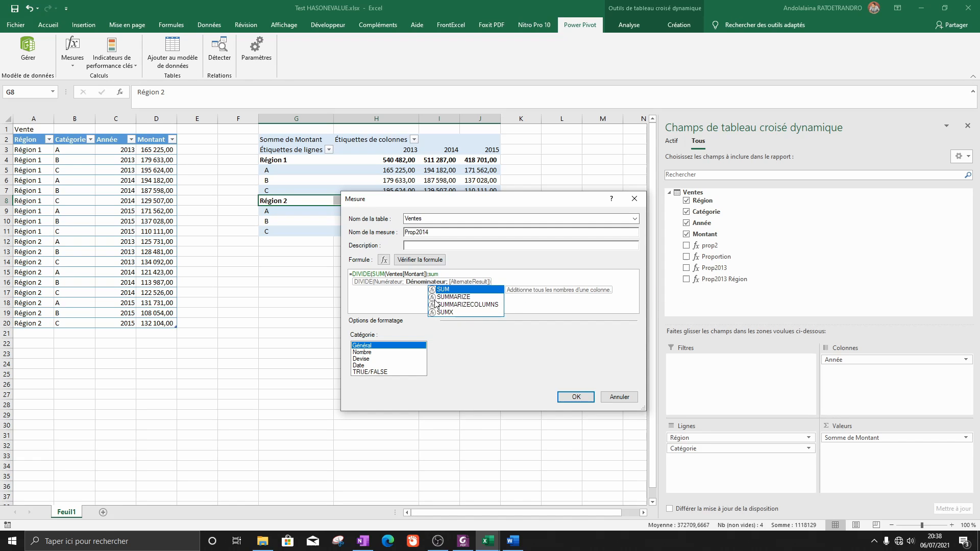
pyautogui.press('Down')
pyautogui.press('Tab')
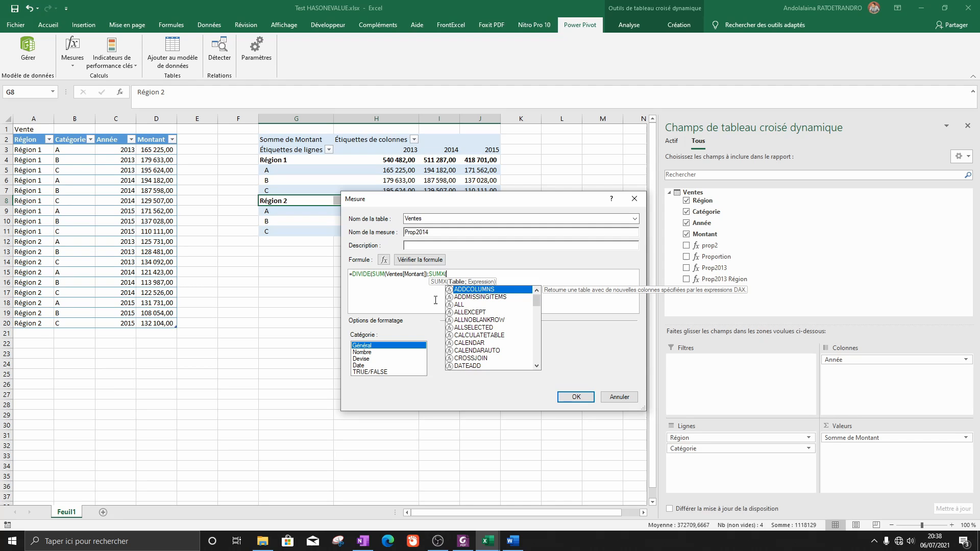
pyautogui.write('ven')
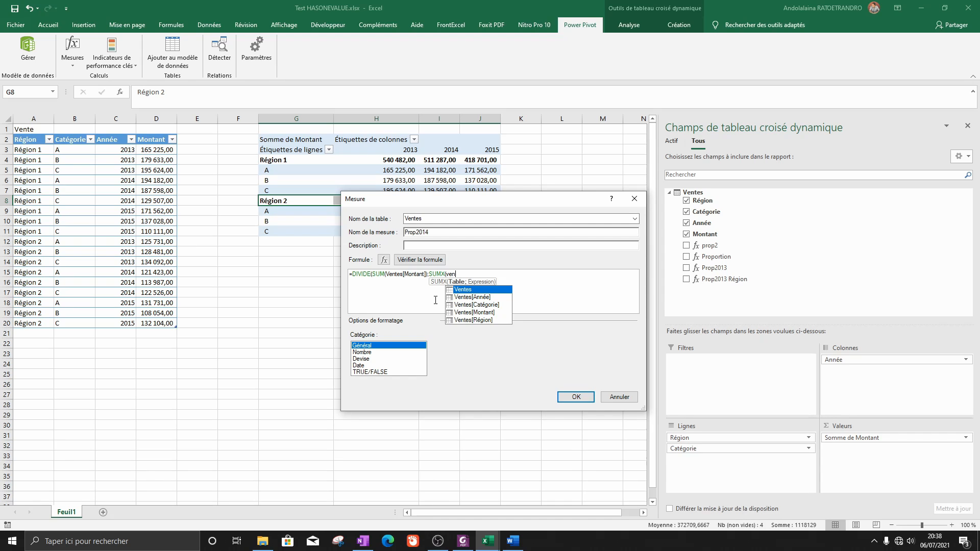
pyautogui.press('Tab')
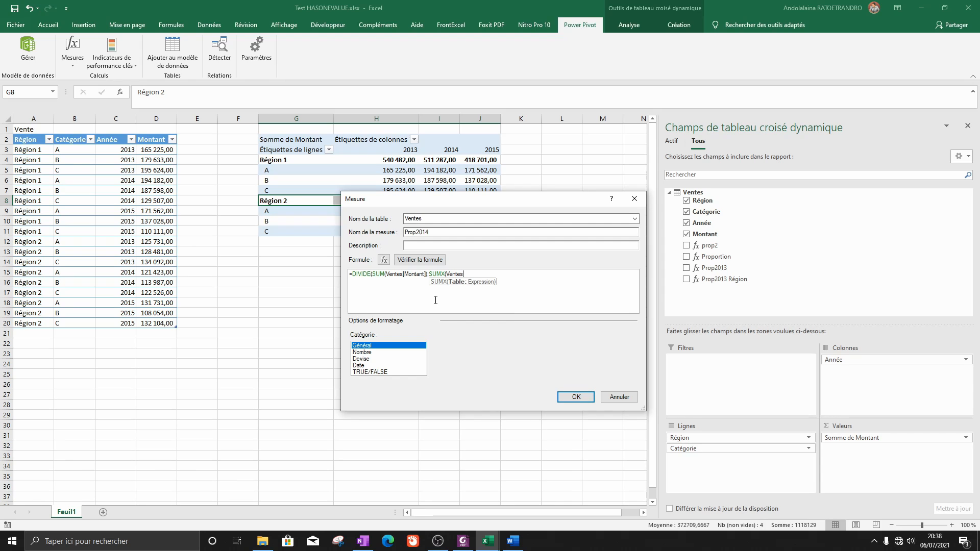
pyautogui.press('BackSpace')
pyautogui.press('BackSpace')
pyautogui.press('BackSpace')
pyautogui.press('BackSpace')
pyautogui.press('BackSpace')
pyautogui.press('BackSpace')
pyautogui.press('BackSpace')
pyautogui.press('BackSpace')
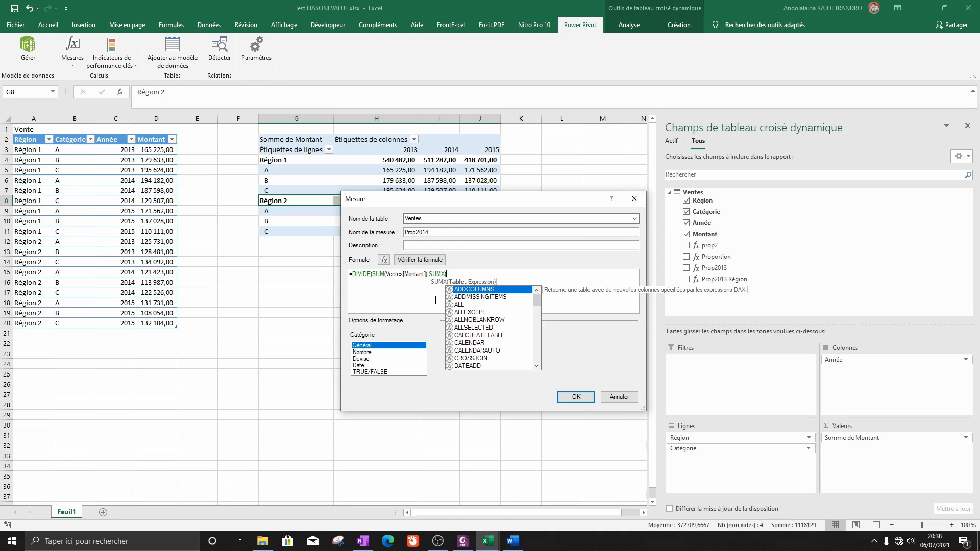
pyautogui.press('BackSpace')
pyautogui.press('BackSpace')
pyautogui.press('BackSpace')
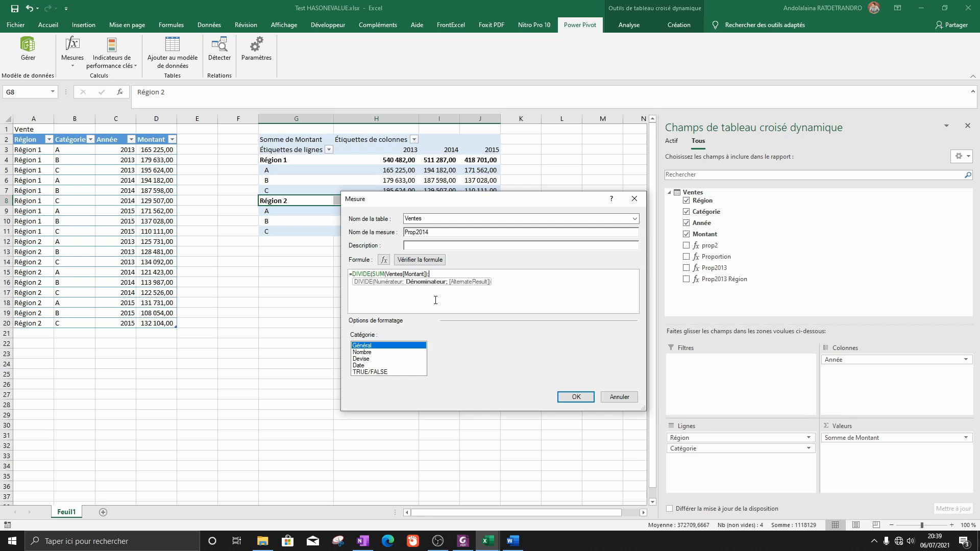
# Begin the DIVIDE denominator with SUMX(FILTER(Ventes; so that it iterates over a filtered Ventes table.
pyautogui.write('su')
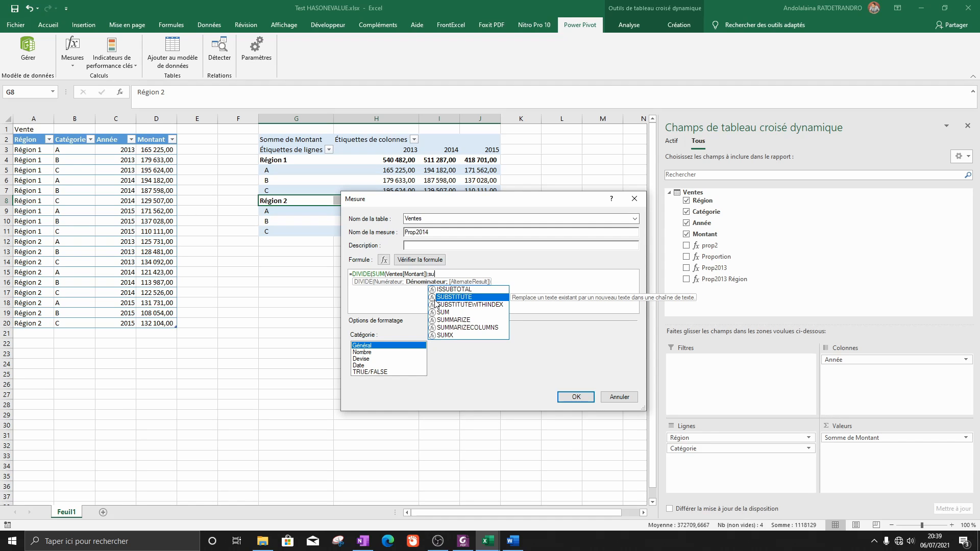
pyautogui.press('Down')
pyautogui.press('Down')
pyautogui.press('Down')
pyautogui.press('Down')
pyautogui.press('Down')
pyautogui.press('Tab')
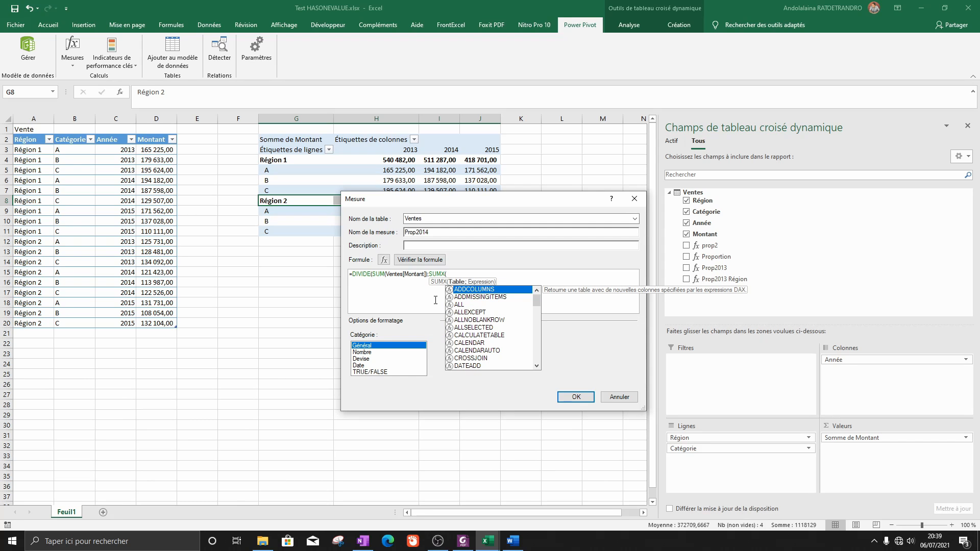
pyautogui.write('fi')
pyautogui.press('Tab')
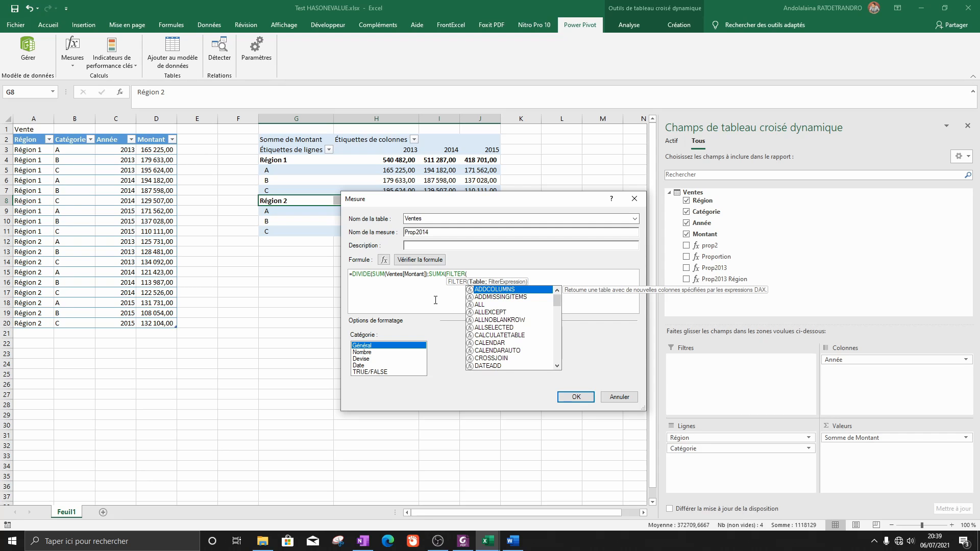
pyautogui.write('Ventes;')
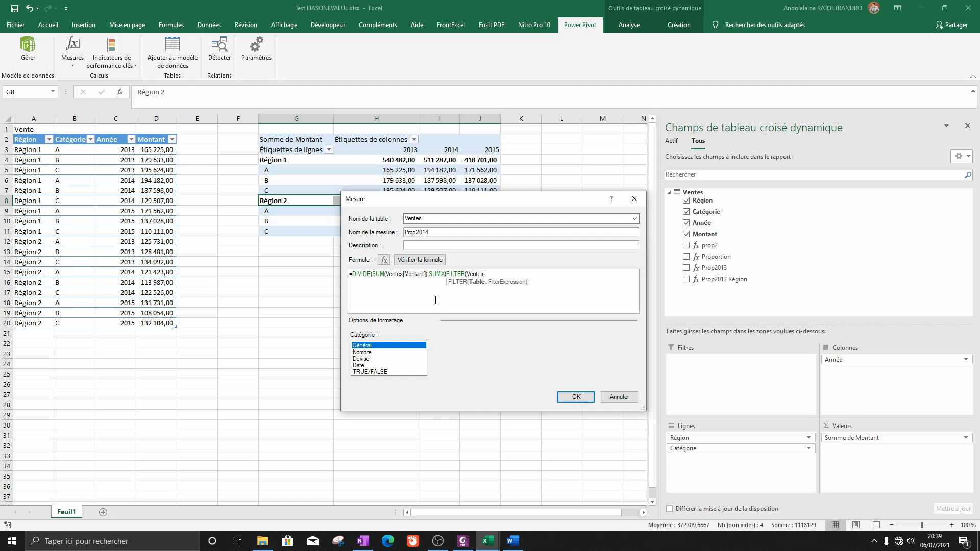
pyautogui.press('BackSpace')
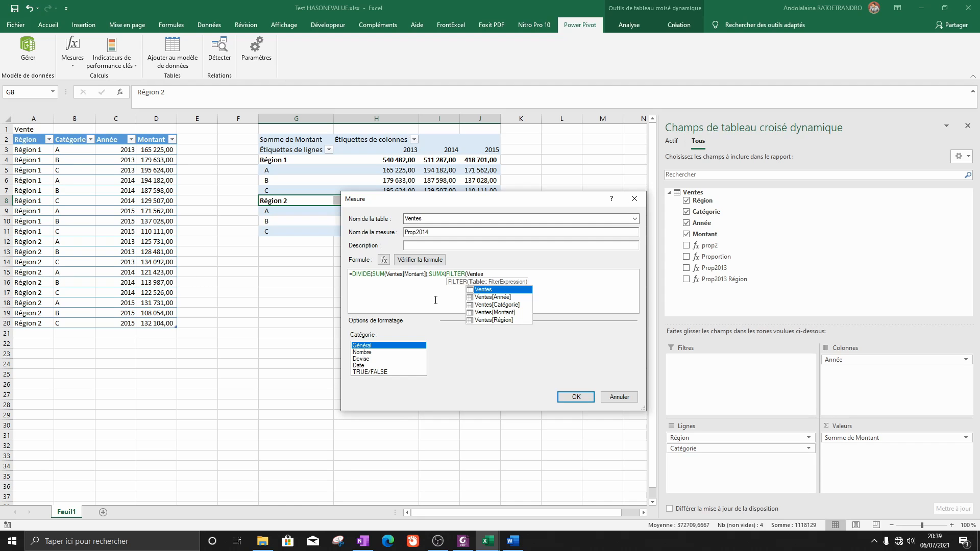
pyautogui.write(';')
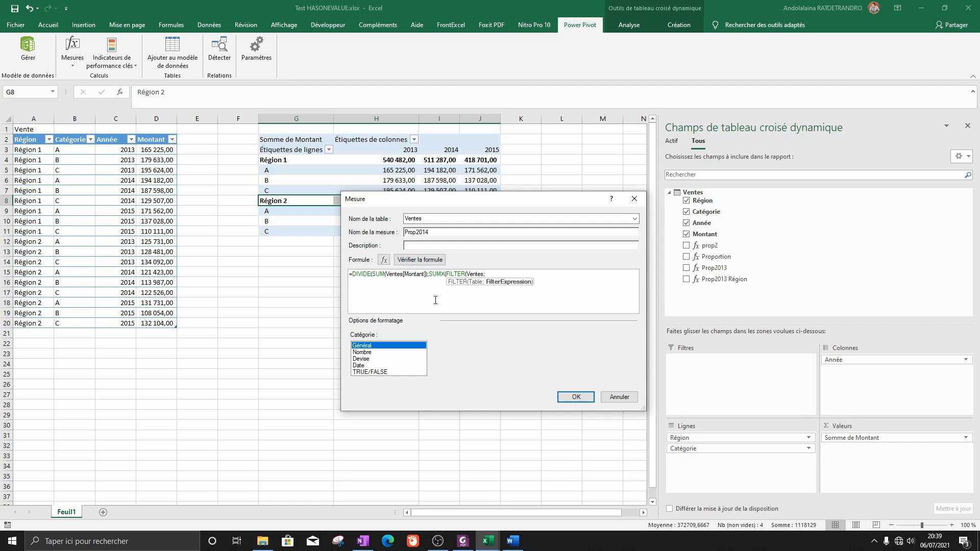
# Add the condition Ventes[Année]="2013" to the FILTER function and close its parenthesis.
pyautogui.write('ann')
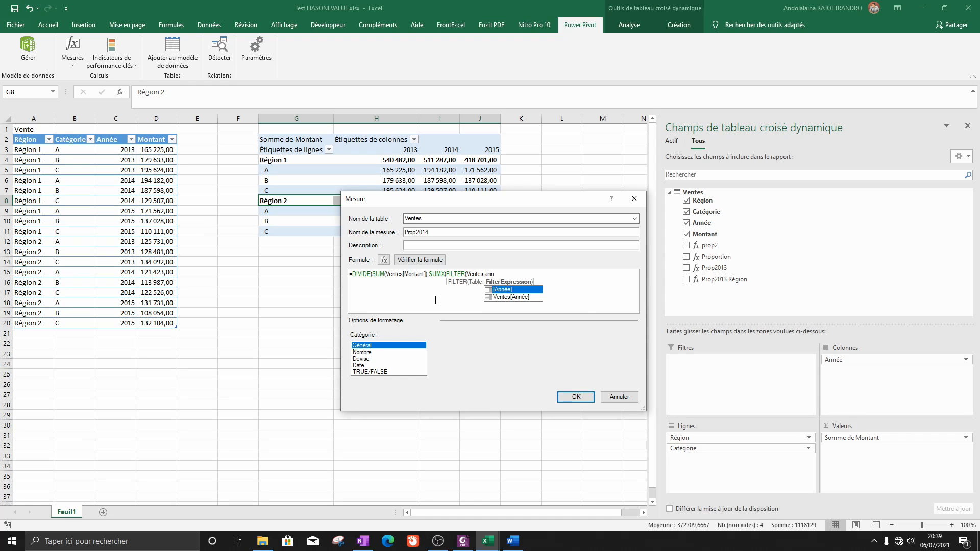
pyautogui.press('Down')
pyautogui.press('Tab')
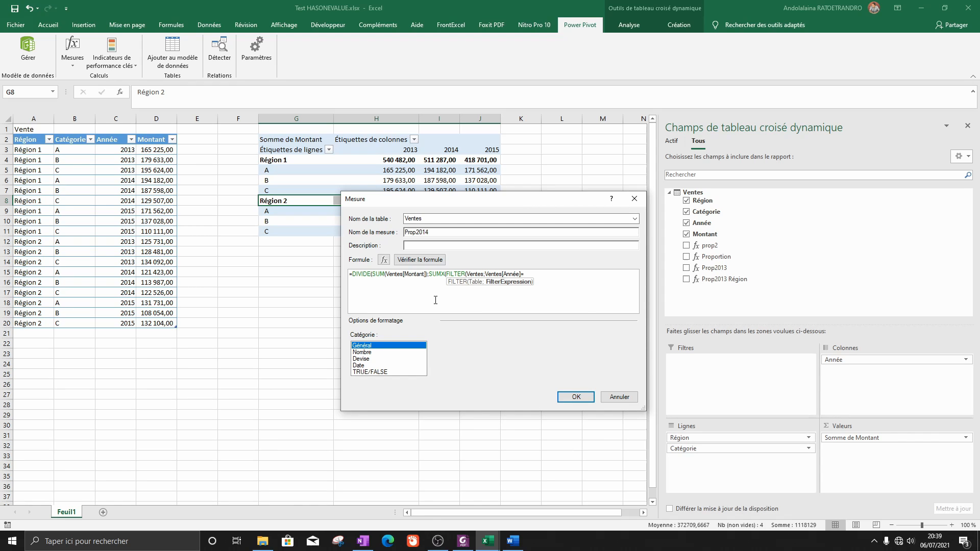
pyautogui.write('=2013')
pyautogui.press('Left')
pyautogui.press('Left')
pyautogui.press('Left')
pyautogui.write('"')
pyautogui.press('Right')
pyautogui.press('Right')
pyautogui.write(')')
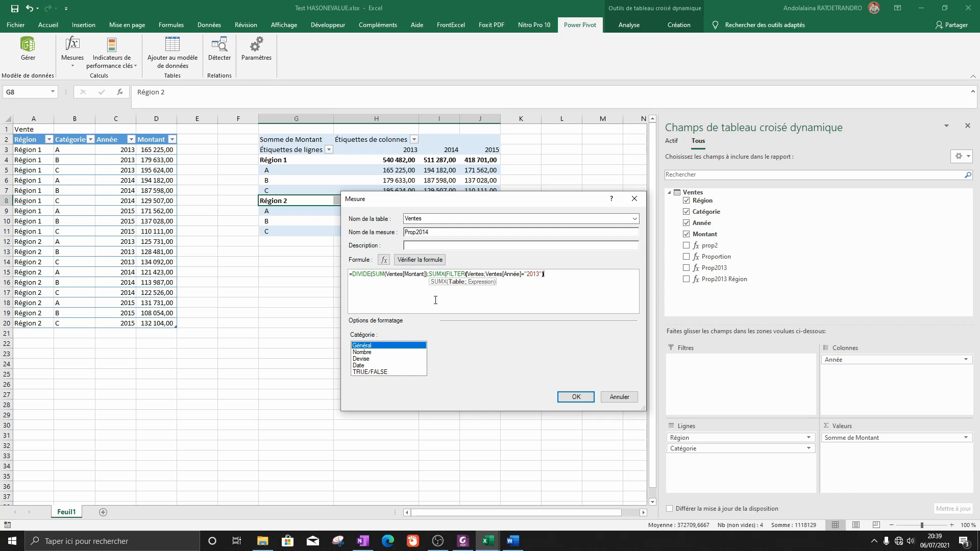
# Complete SUMX with Ventes[Montant] and DIVIDE with an alternate result of 0, and check the formula for errors.
pyautogui.write(';mont')
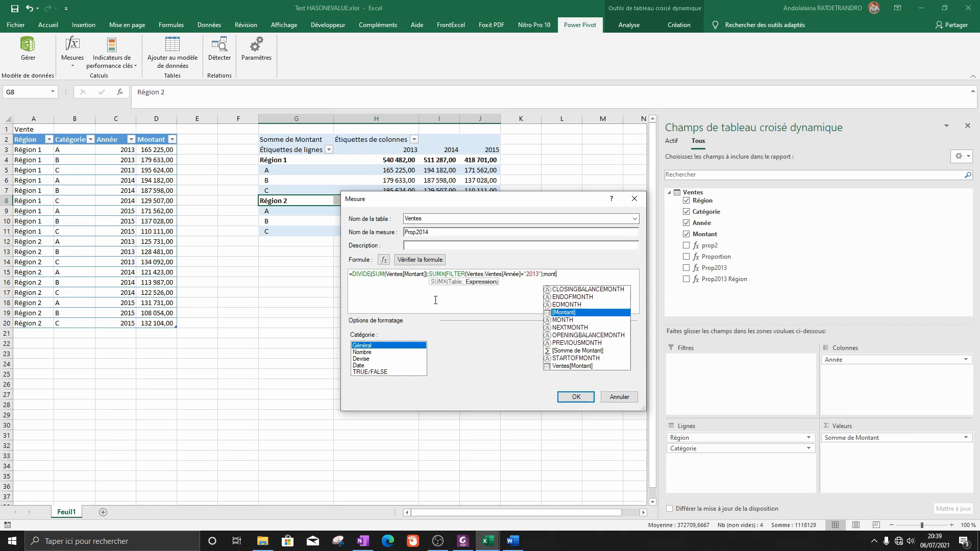
pyautogui.press('Down')
pyautogui.press('Down')
pyautogui.press('Down')
pyautogui.press('Down')
pyautogui.press('Down')
pyautogui.press('Down')
pyautogui.press('Down')
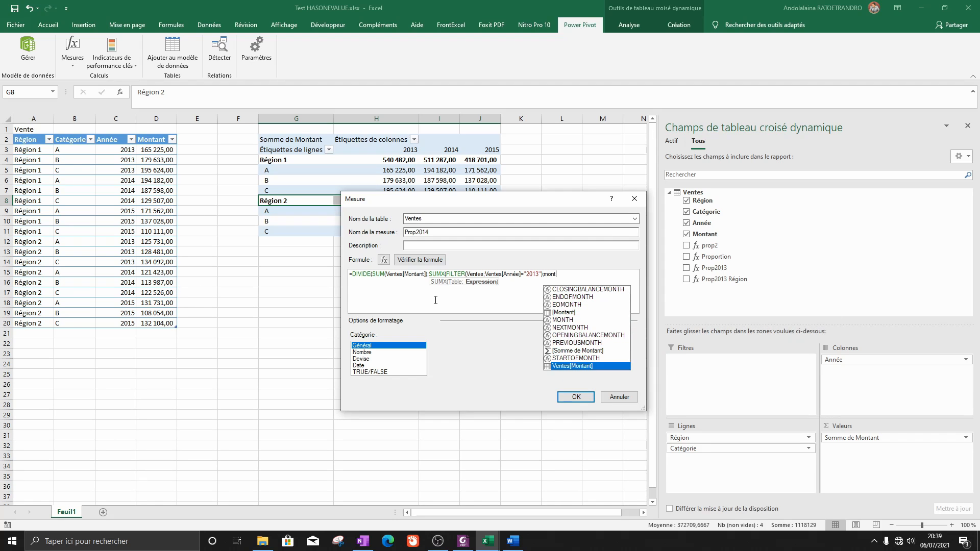
pyautogui.press('Tab')
pyautogui.write(')')
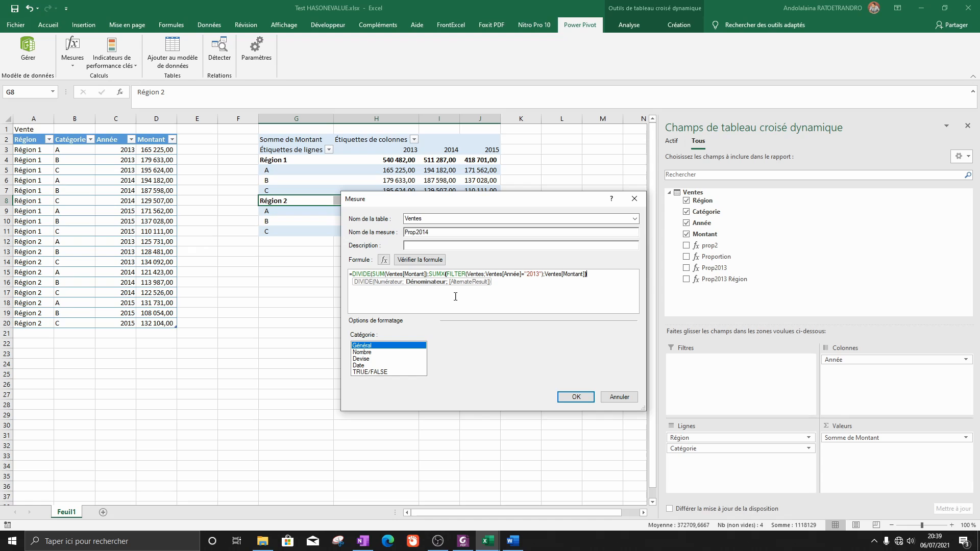
pyautogui.write(';')
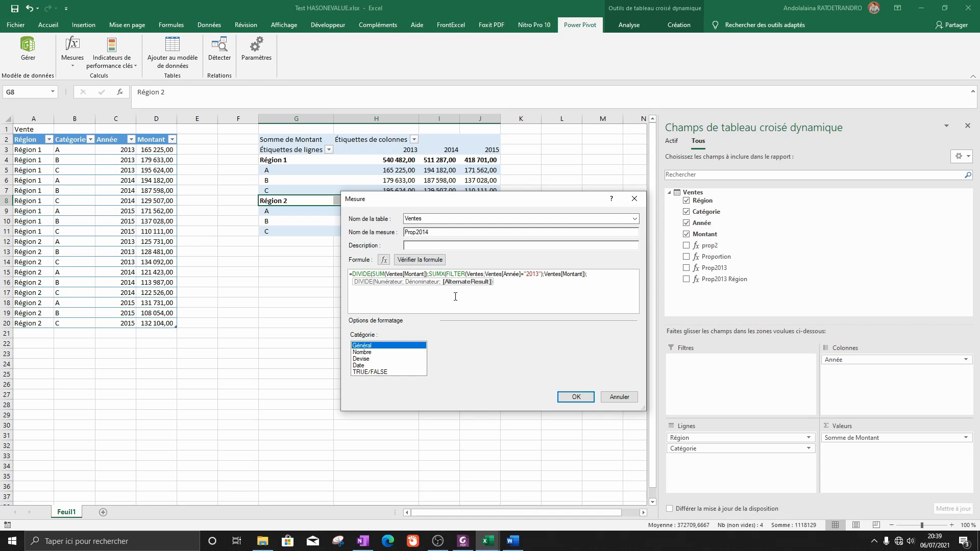
pyautogui.write('0)')
pyautogui.click(420, 260)
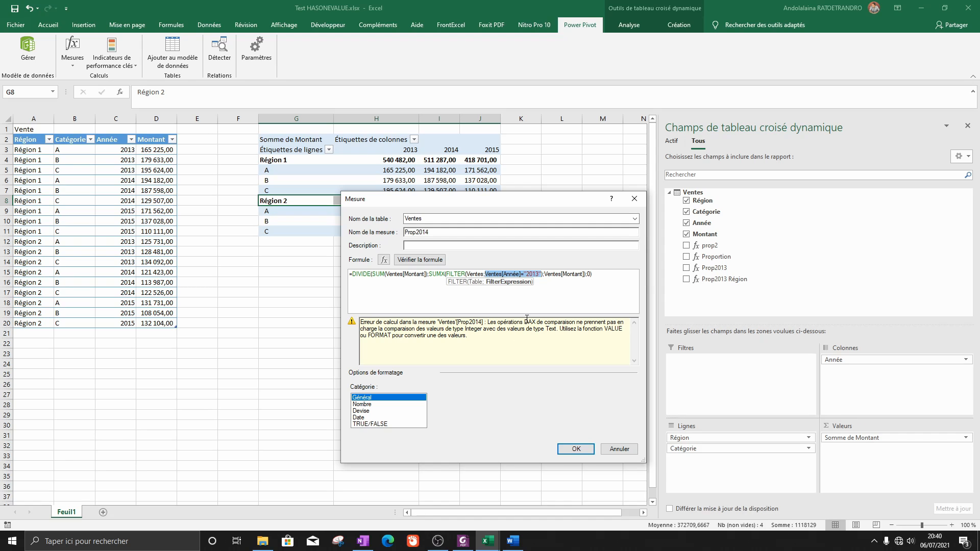
# Change the FILTER condition to Ventes[Année]=2014 as an unquoted number, recheck the formula and save the Prop2014 measure.
pyautogui.click(527, 274)
pyautogui.press('BackSpace')
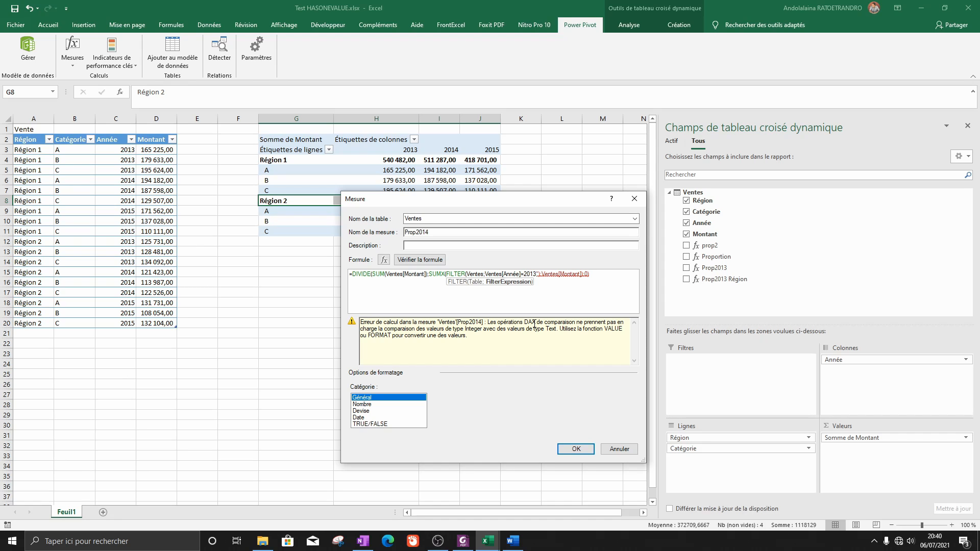
pyautogui.press('Delete')
pyautogui.write(')')
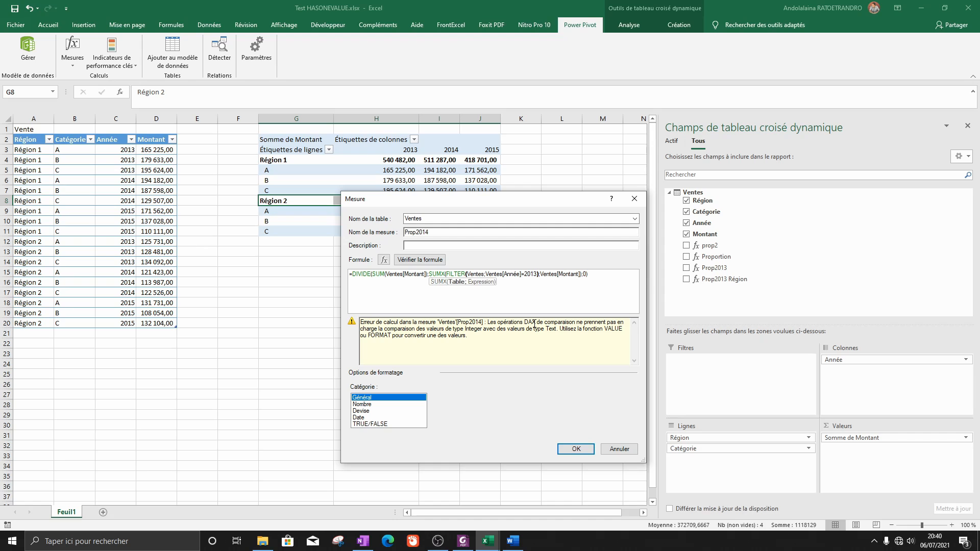
pyautogui.press('BackSpace')
pyautogui.press('BackSpace')
pyautogui.write('4')
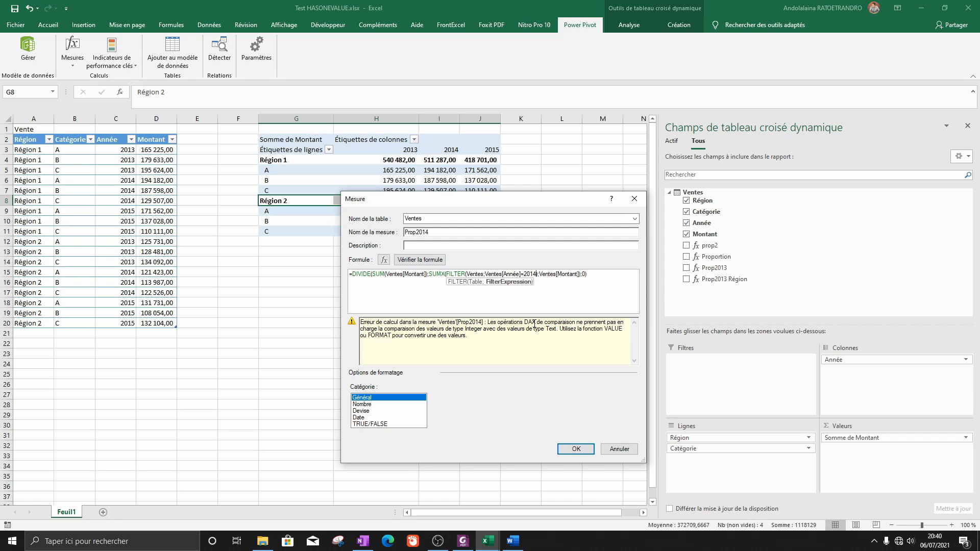
pyautogui.write(')')
pyautogui.click(419, 260)
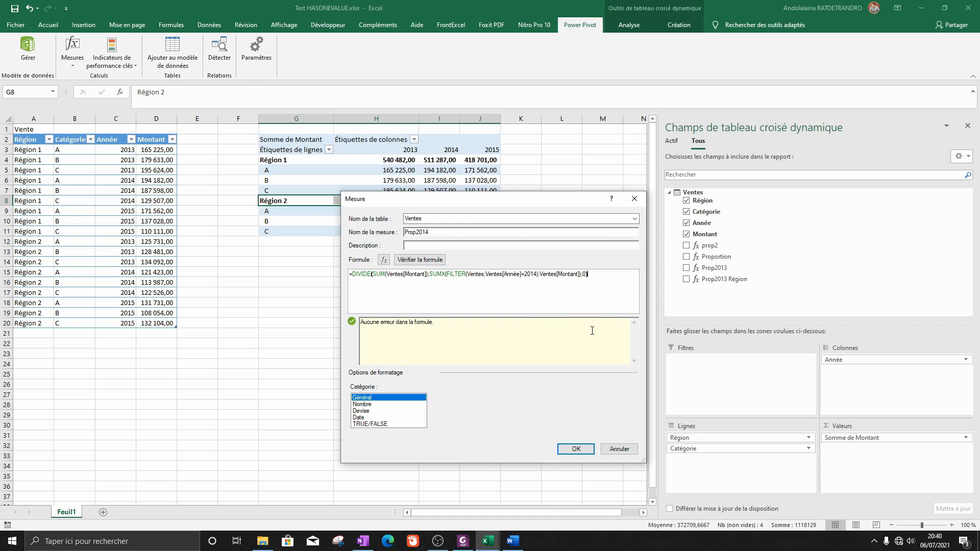
pyautogui.click(576, 449)
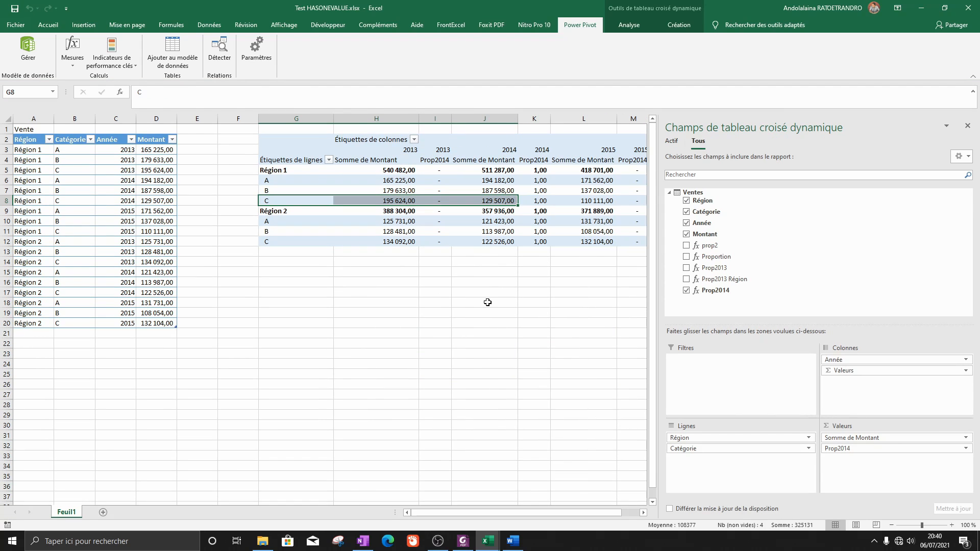
# Format the Prop2014 values of 2013, 2014 and 2015 for all region and category rows as percentages.
pyautogui.click(435, 172)
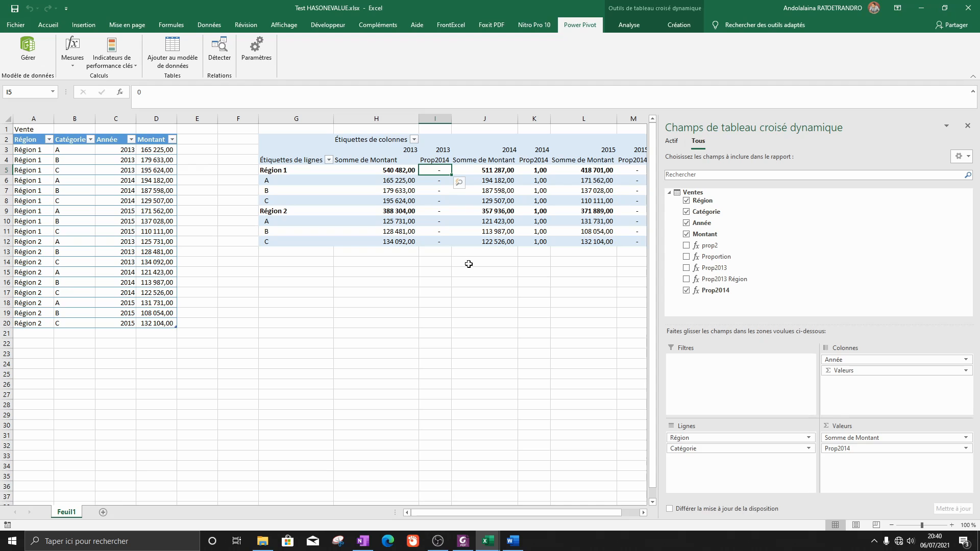
pyautogui.moveTo(563, 513); pyautogui.dragTo(581, 515)
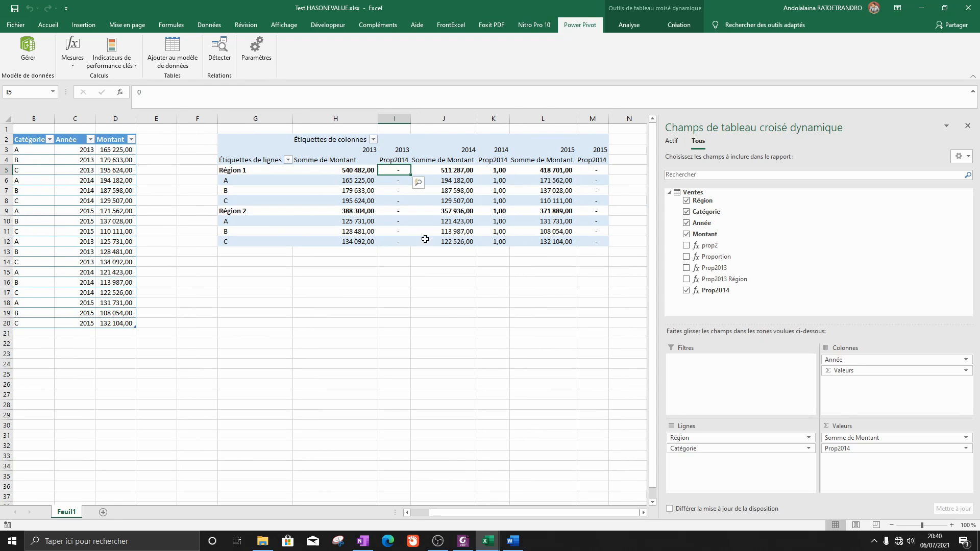
pyautogui.moveTo(403, 170); pyautogui.dragTo(401, 239)
pyautogui.keyDown('ctrl'); pyautogui.moveTo(499, 171); pyautogui.dragTo(503, 243); pyautogui.keyUp('ctrl')
pyautogui.keyDown('ctrl'); pyautogui.moveTo(591, 170); pyautogui.dragTo(593, 242); pyautogui.keyUp('ctrl')
pyautogui.click(48, 25)
pyautogui.click(447, 60)
pyautogui.click(473, 60)
pyautogui.click(473, 60)
pyautogui.click(473, 60)
pyautogui.click(473, 60)
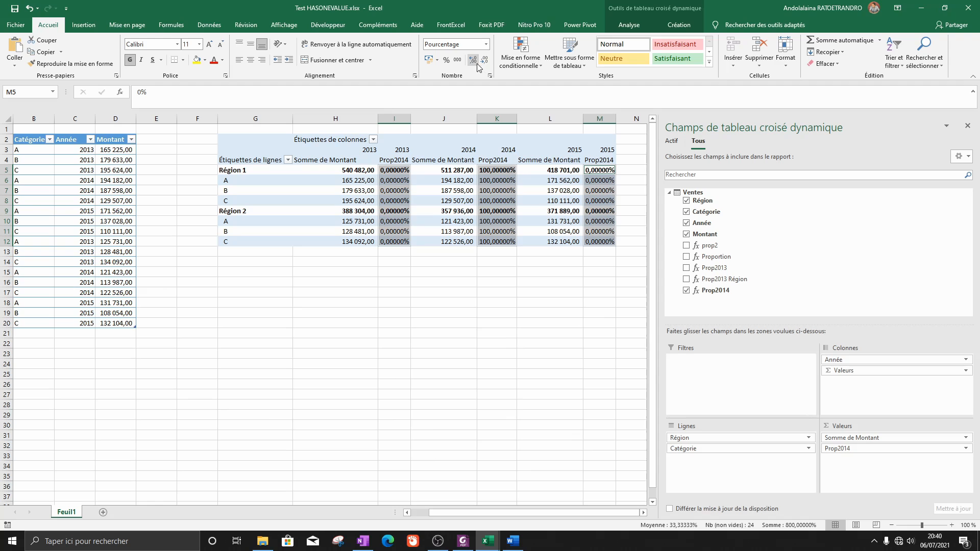
pyautogui.click(485, 64)
pyautogui.click(485, 64)
pyautogui.click(485, 64)
pyautogui.click(485, 64)
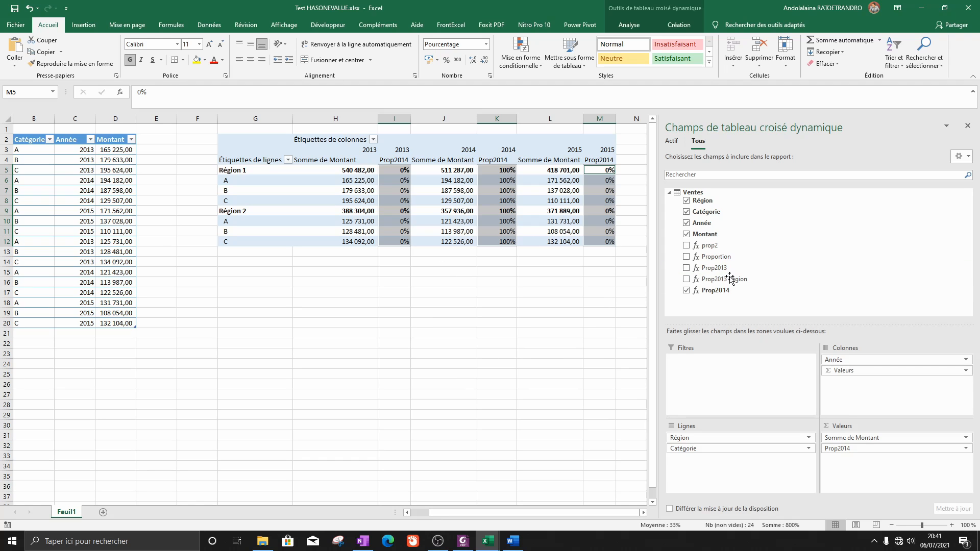
# Open the Prop2014 measure for editing and enlarge its dialog to make room for the formula.
pyautogui.rightClick(733, 292)
pyautogui.click(761, 299)
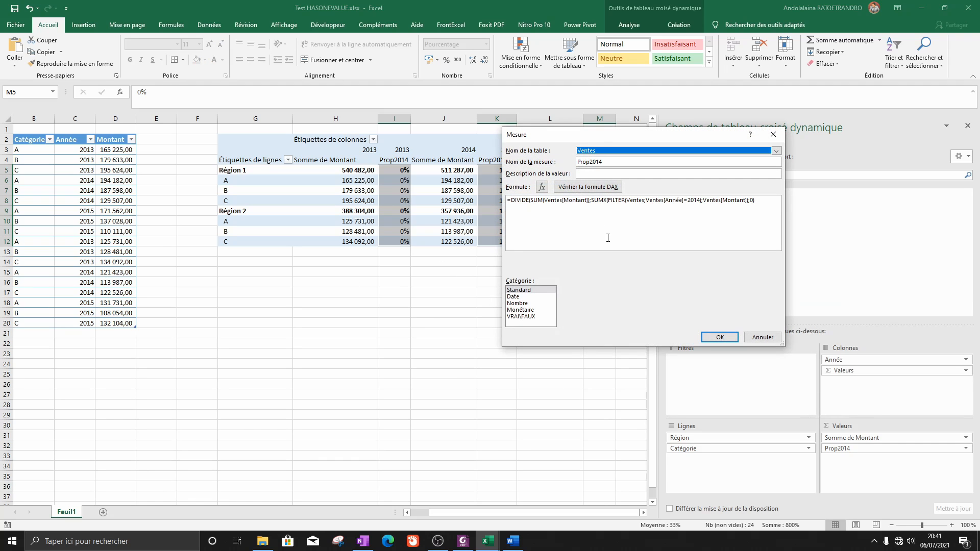
pyautogui.moveTo(603, 134); pyautogui.dragTo(343, 125)
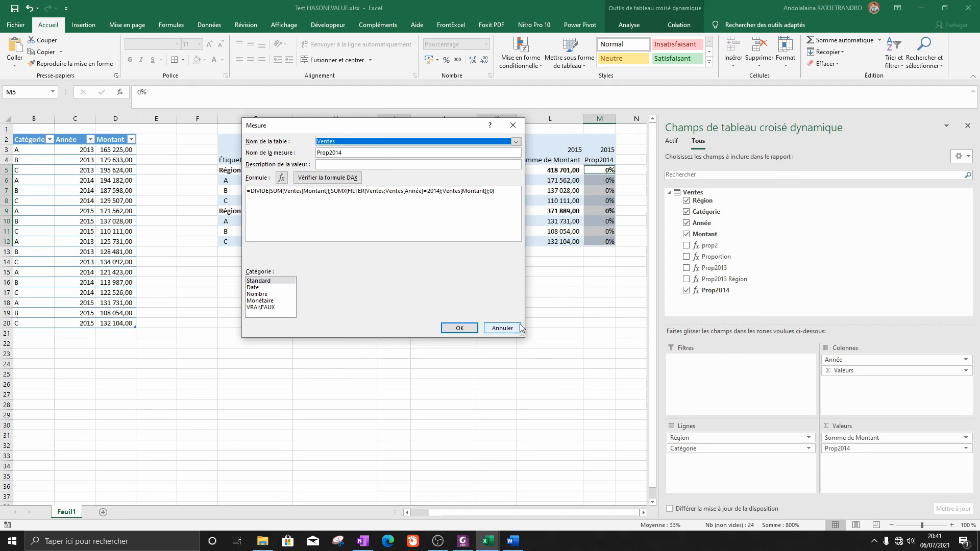
pyautogui.moveTo(524, 341); pyautogui.dragTo(596, 384)
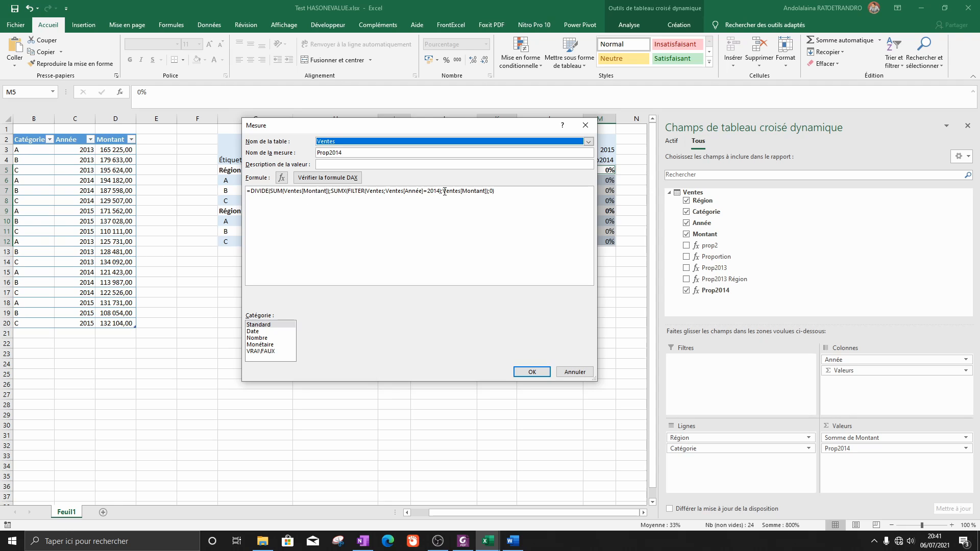
# Examine the SUMX and FILTER denominator of the Prop2014 formula at a larger text size, alongside the PivotTable's percentages.
pyautogui.click(488, 192)
pyautogui.write(')')
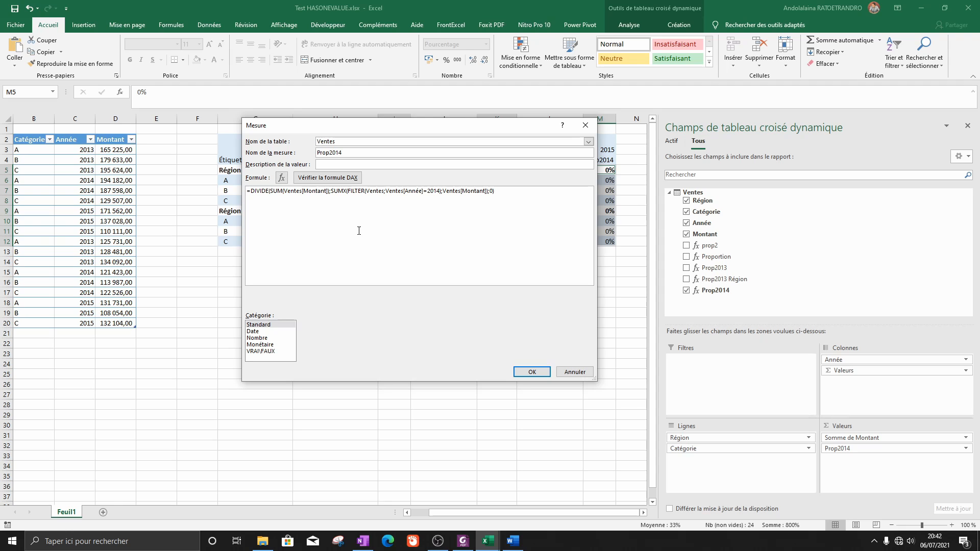
pyautogui.moveTo(330, 191); pyautogui.dragTo(371, 193)
pyautogui.click(331, 191)
pyautogui.moveTo(332, 192); pyautogui.dragTo(498, 192)
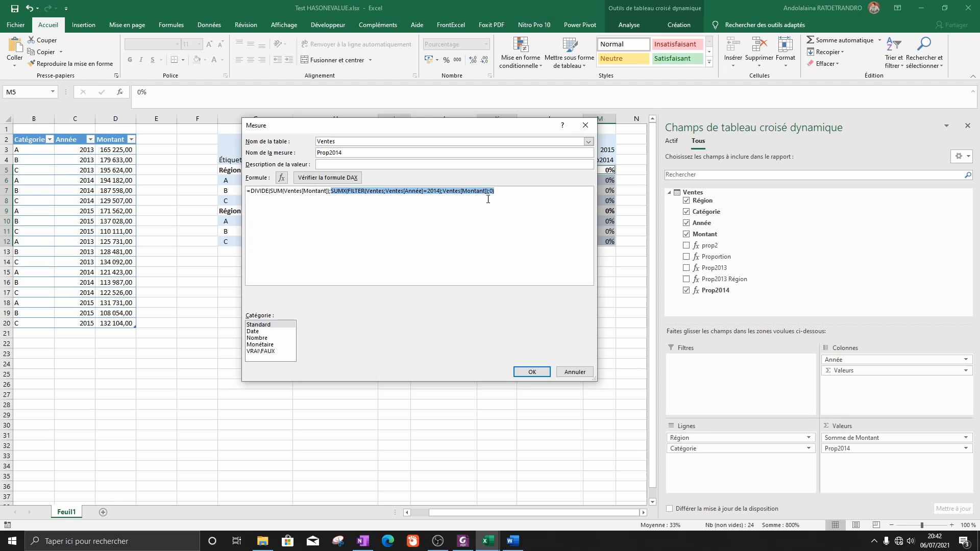
pyautogui.keyDown('ctrl'); pyautogui.scroll(2, 491, 209); pyautogui.keyUp('ctrl')
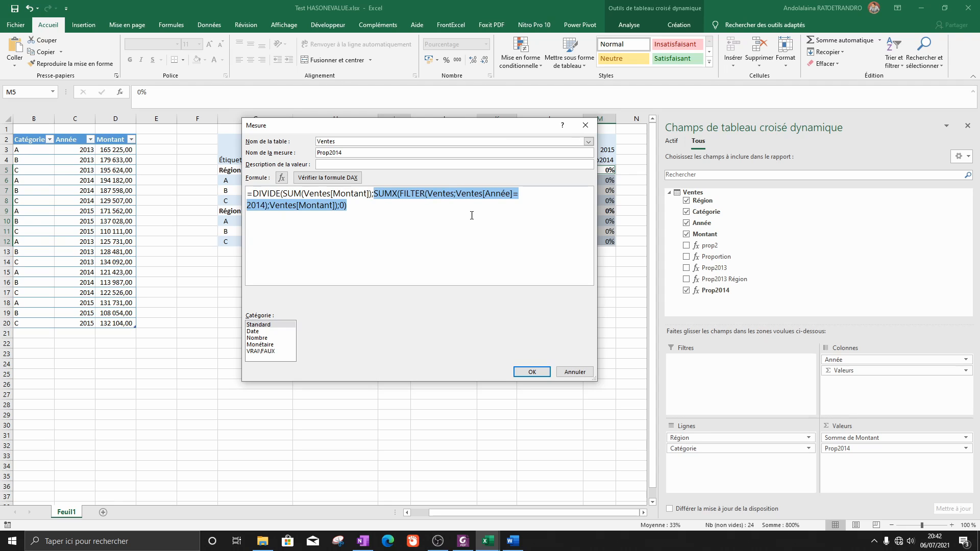
pyautogui.click(379, 222)
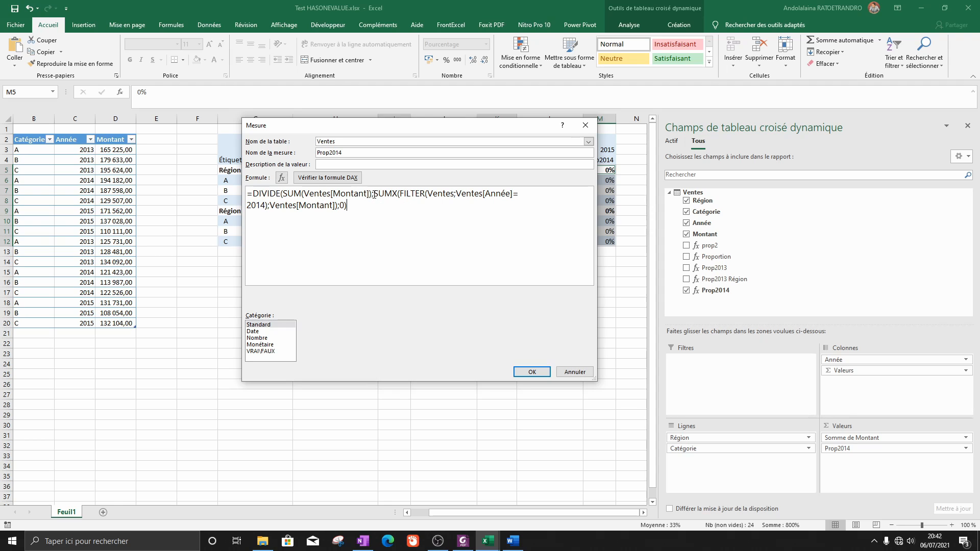
pyautogui.moveTo(373, 194); pyautogui.dragTo(267, 206)
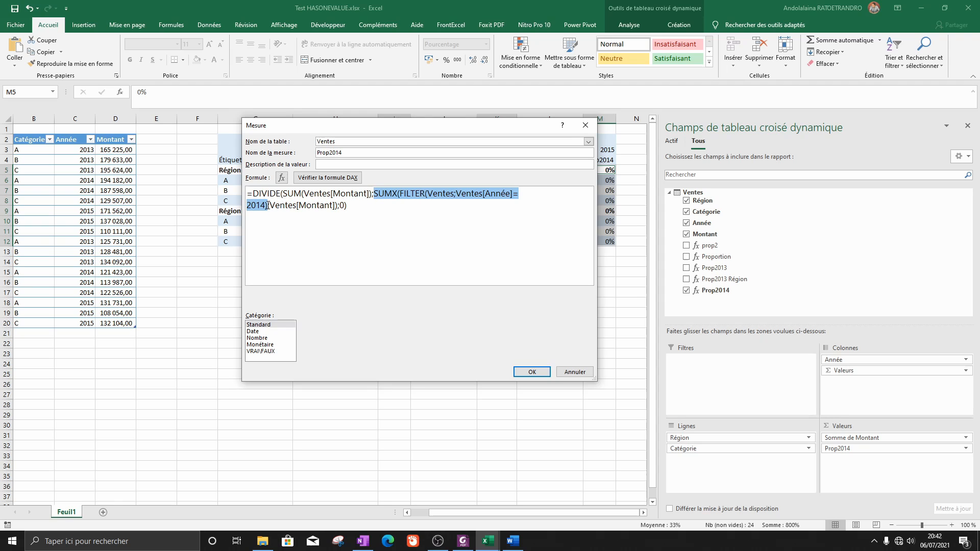
pyautogui.moveTo(417, 125); pyautogui.dragTo(461, 219)
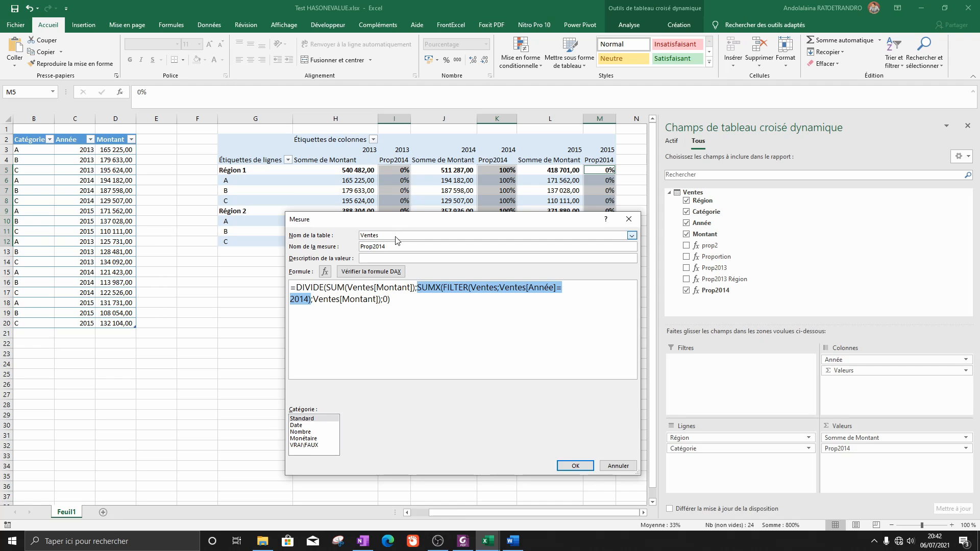
pyautogui.moveTo(404, 220); pyautogui.dragTo(399, 205)
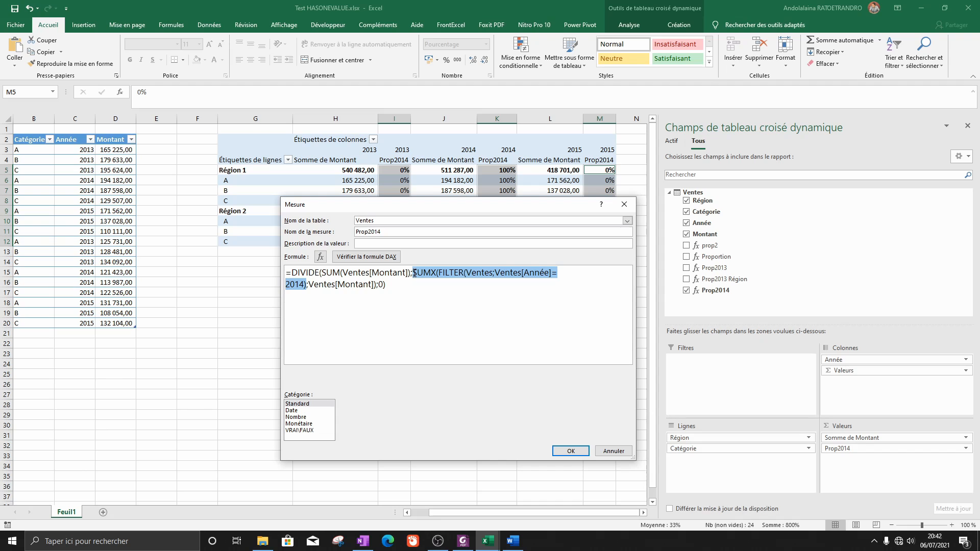
# Replace the SUMX(FILTER(...)) denominator of the Prop2014 formula with CALCULATE whose expression is SUM([Montant]).
pyautogui.click(415, 273)
pyautogui.moveTo(414, 272); pyautogui.dragTo(376, 295)
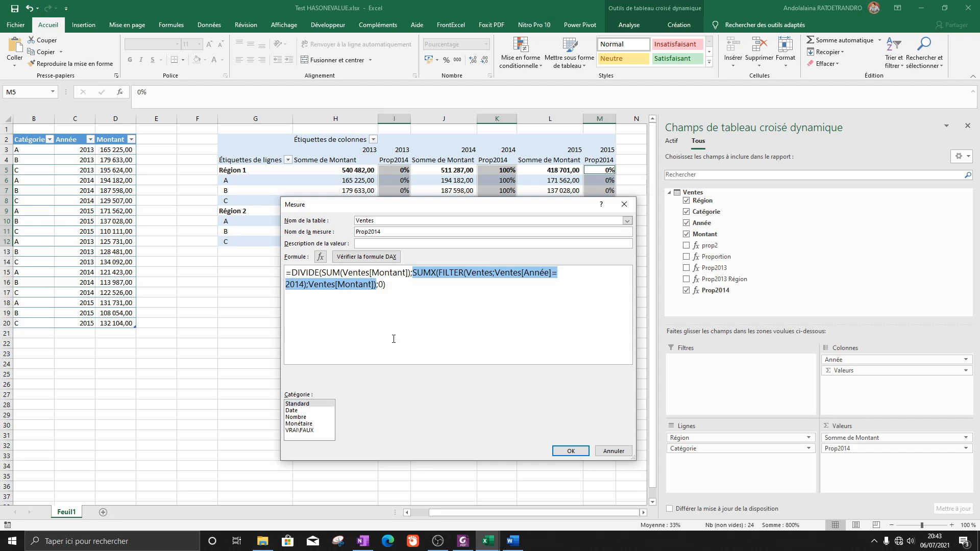
pyautogui.write('CALCULATE(')
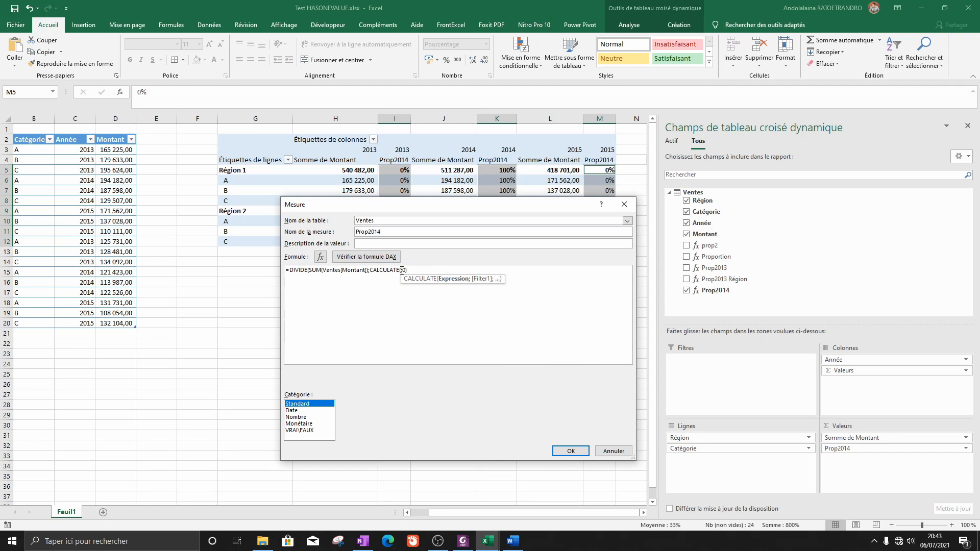
pyautogui.press('BackSpace')
pyautogui.write('(SUM(')
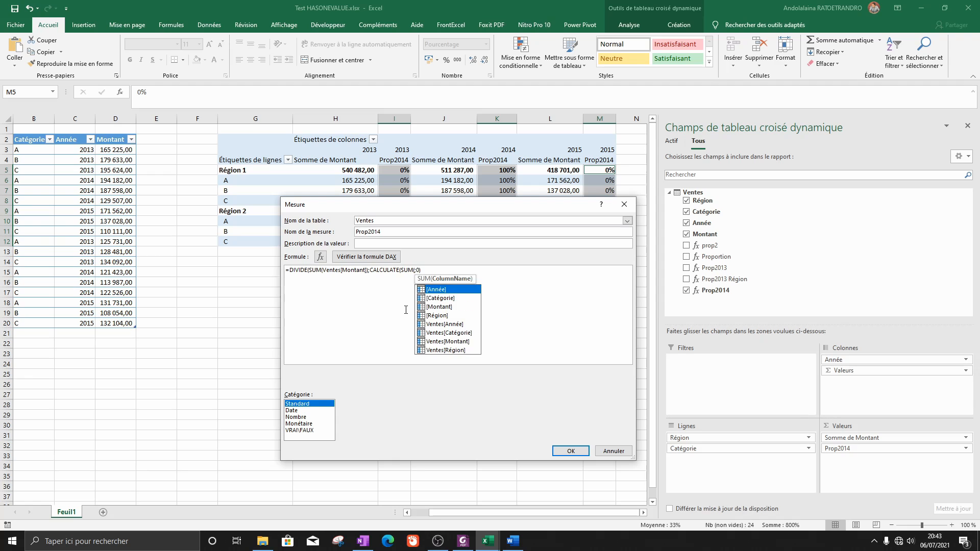
pyautogui.click(416, 269)
pyautogui.write('[Montant]')
pyautogui.press('Tab')
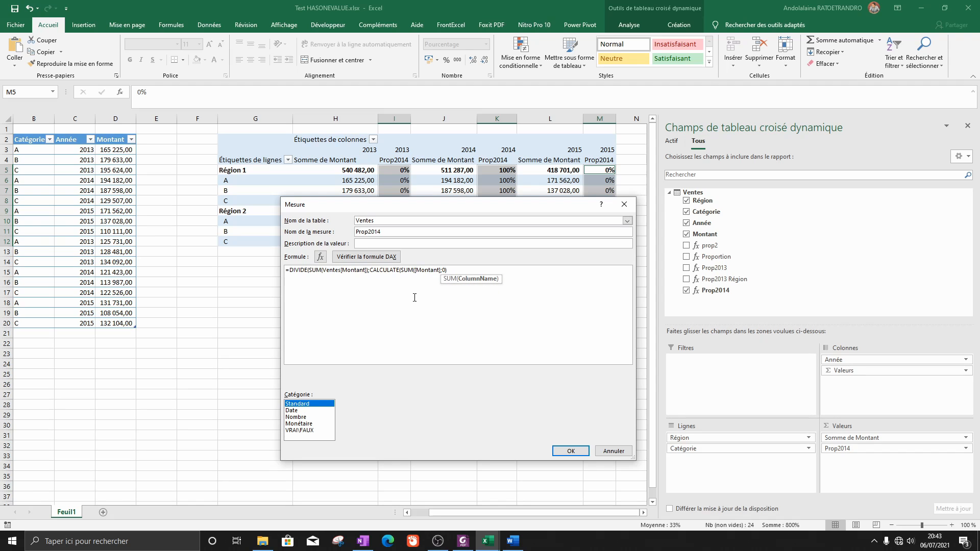
pyautogui.click(442, 270)
pyautogui.write(');0')
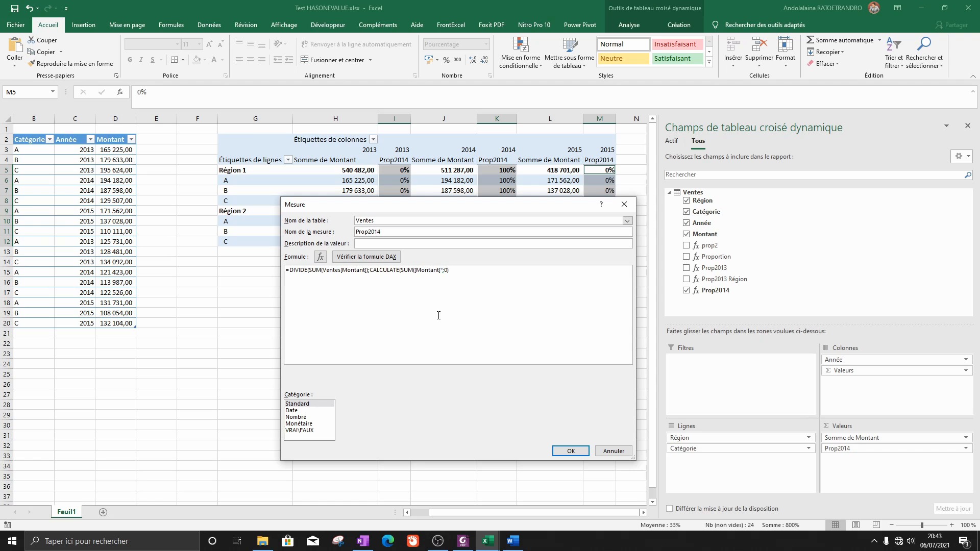
pyautogui.write(')')
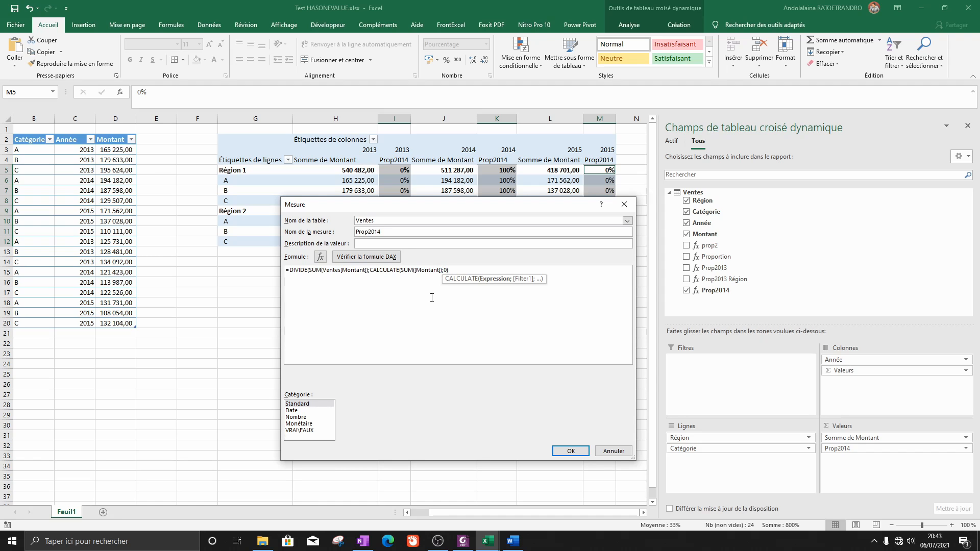
# Complete CALCULATE with the filter Ventes[Année]=2014, keep 0 as DIVIDE's alternate result, and save the Prop2014 measure.
pyautogui.scroll(3, 502, 311)
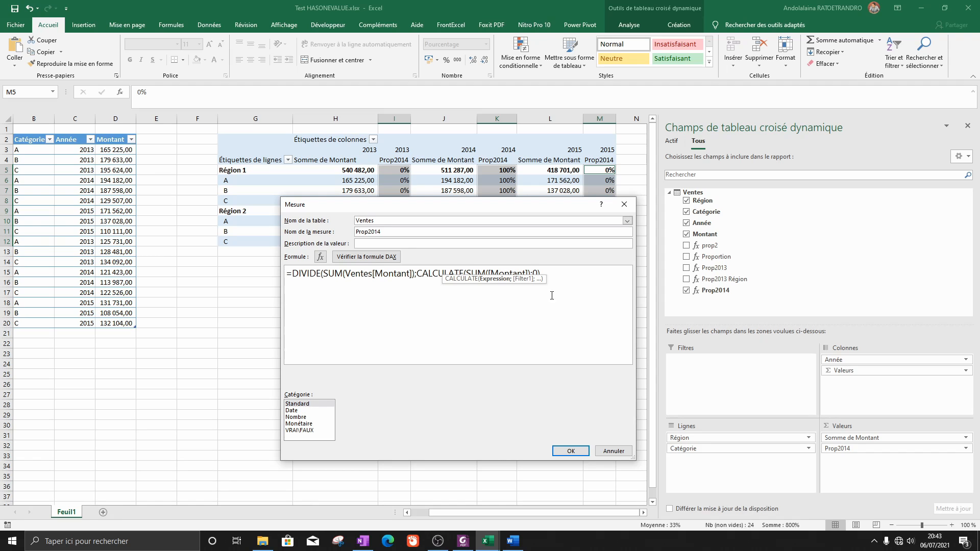
pyautogui.write(';')
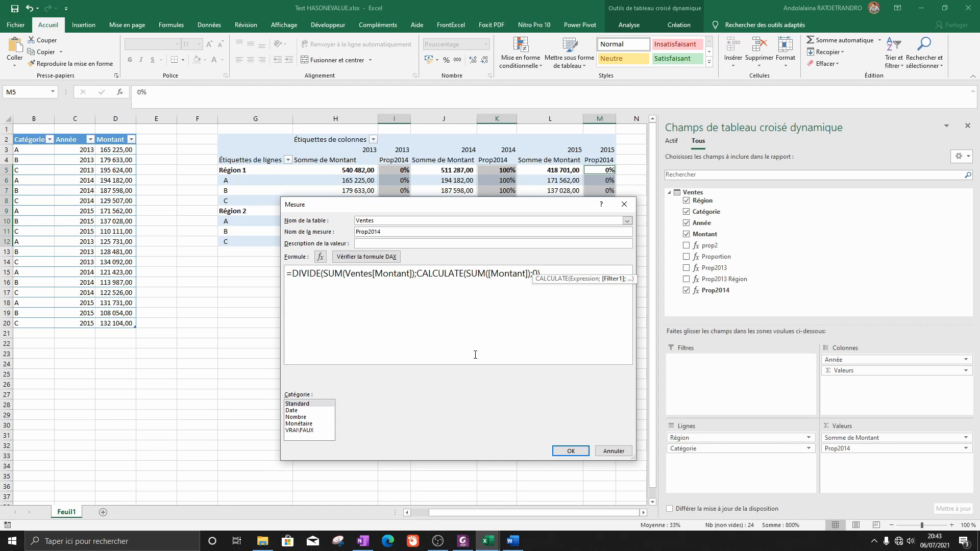
pyautogui.write('Ventes[Année]')
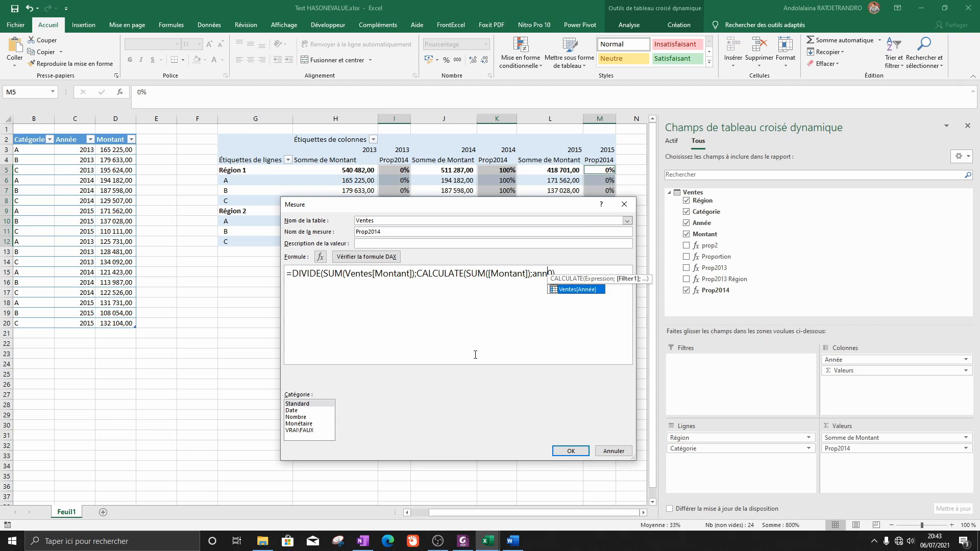
pyautogui.press('Tab')
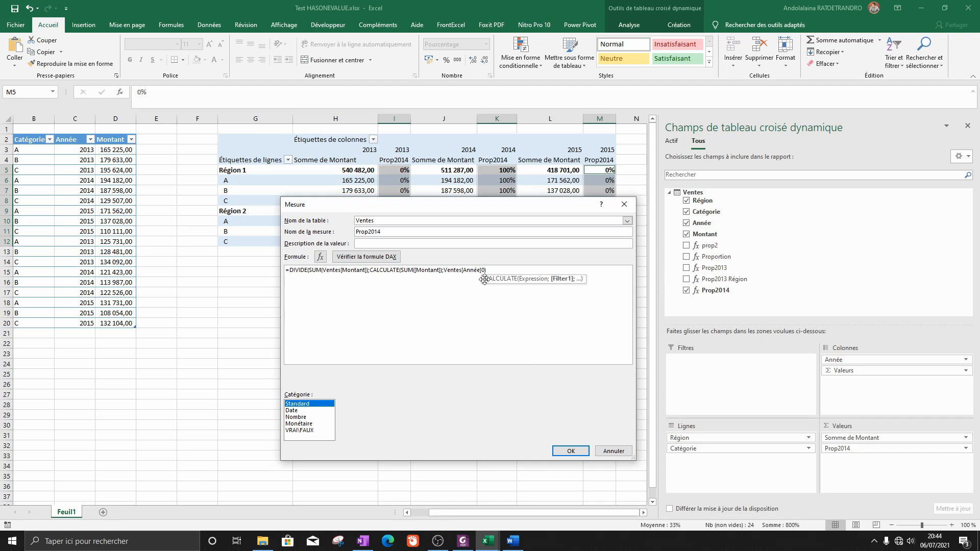
pyautogui.hotkey('shift', 'Tab')
pyautogui.write('=')
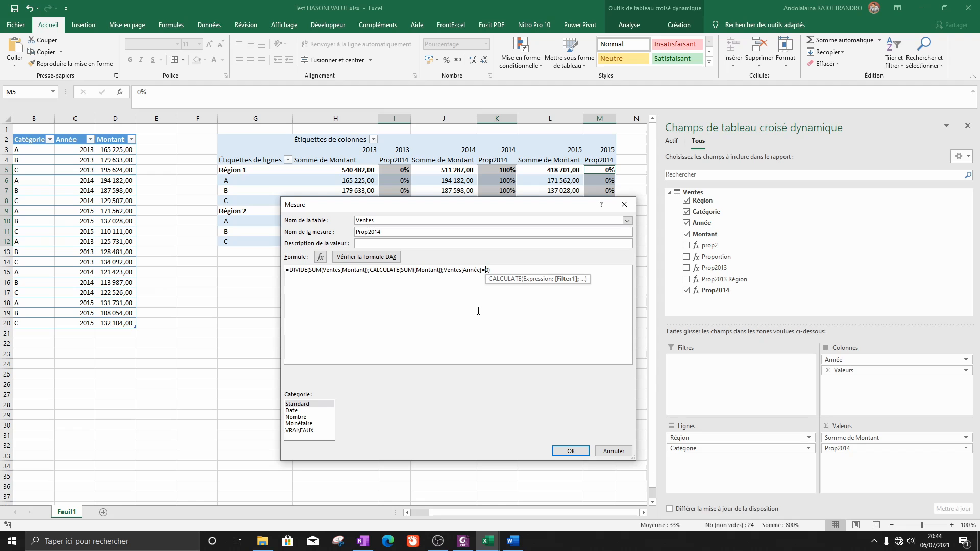
pyautogui.write('2014')
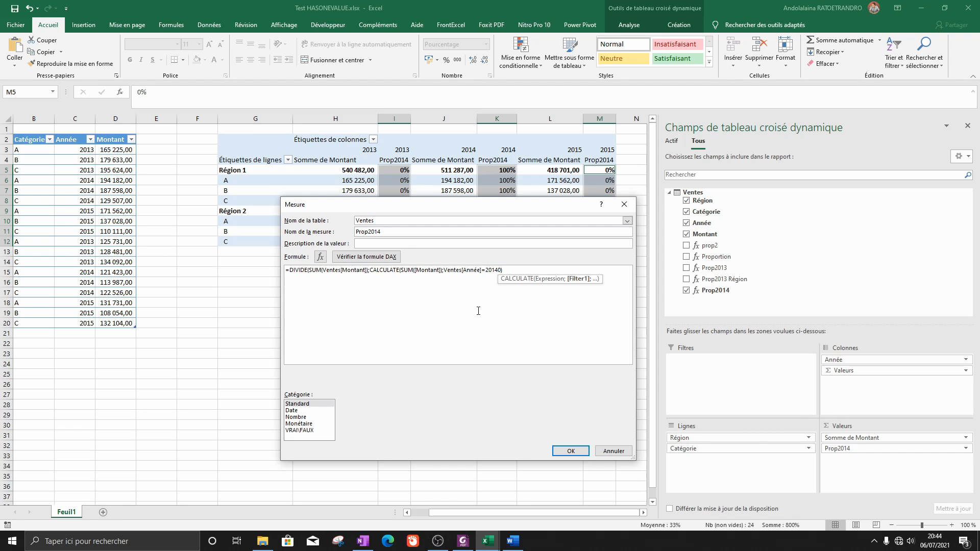
pyautogui.write(')')
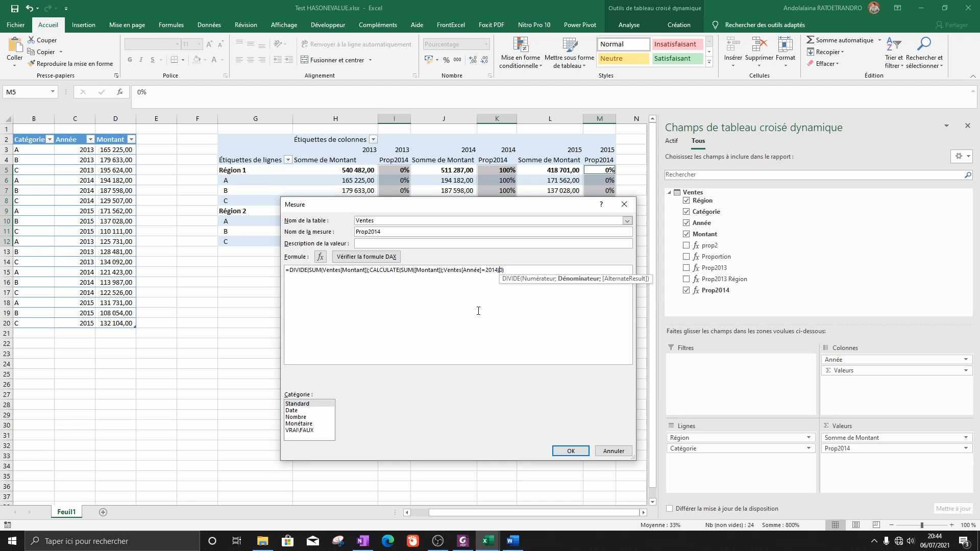
pyautogui.write(';')
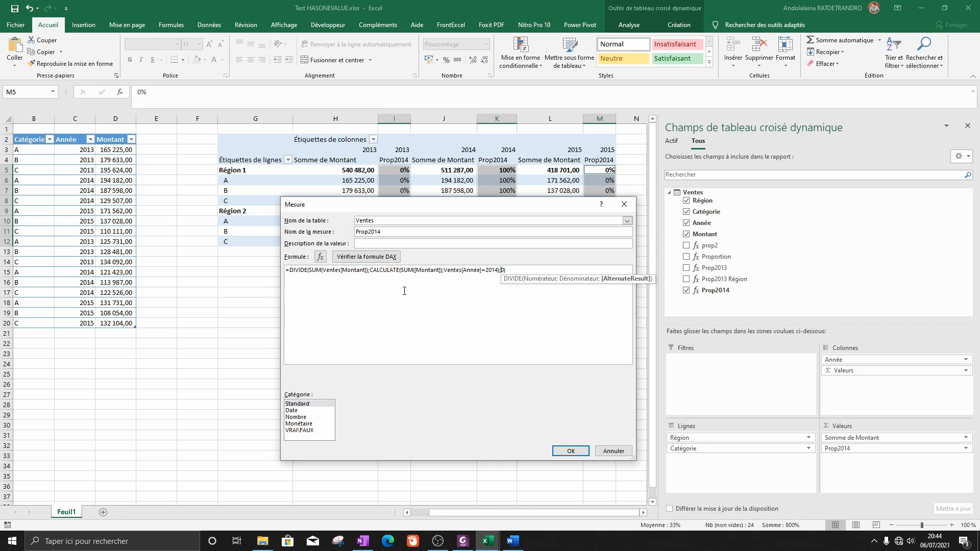
pyautogui.click(384, 264)
pyautogui.click(567, 448)
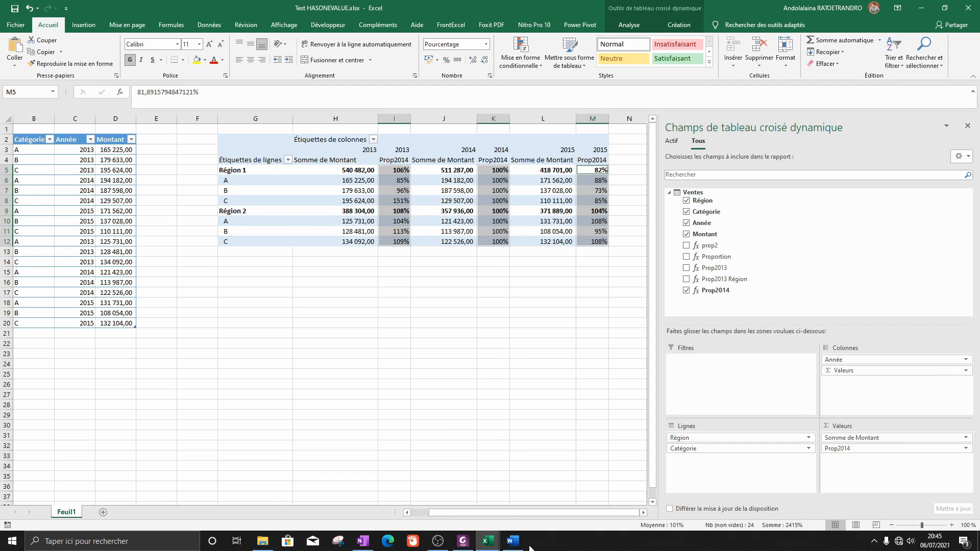
# Switch to the Word document to read the HASONEVALUE and HASONEFILTER definitions, and return to the Excel workbook.
pyautogui.click(513, 541)
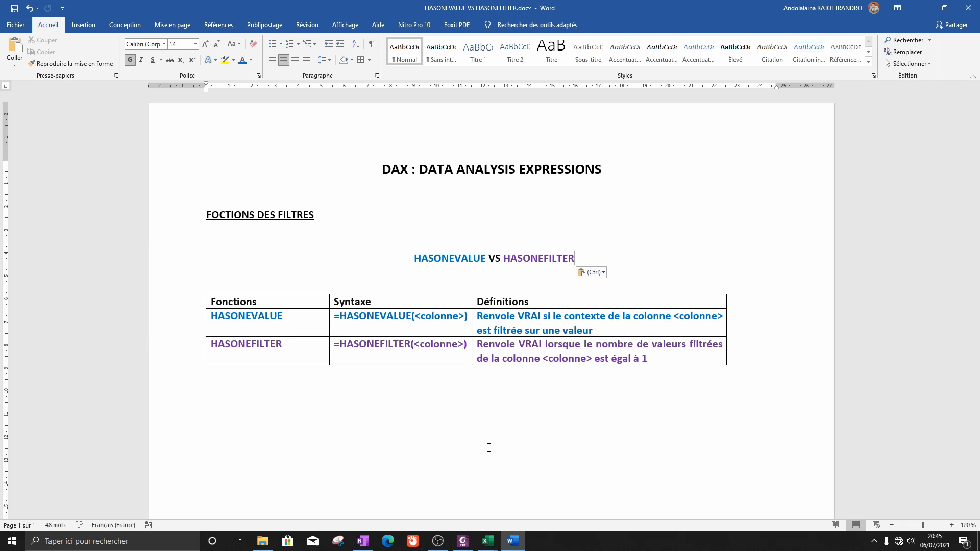
pyautogui.moveTo(496, 548)
pyautogui.click(504, 510)
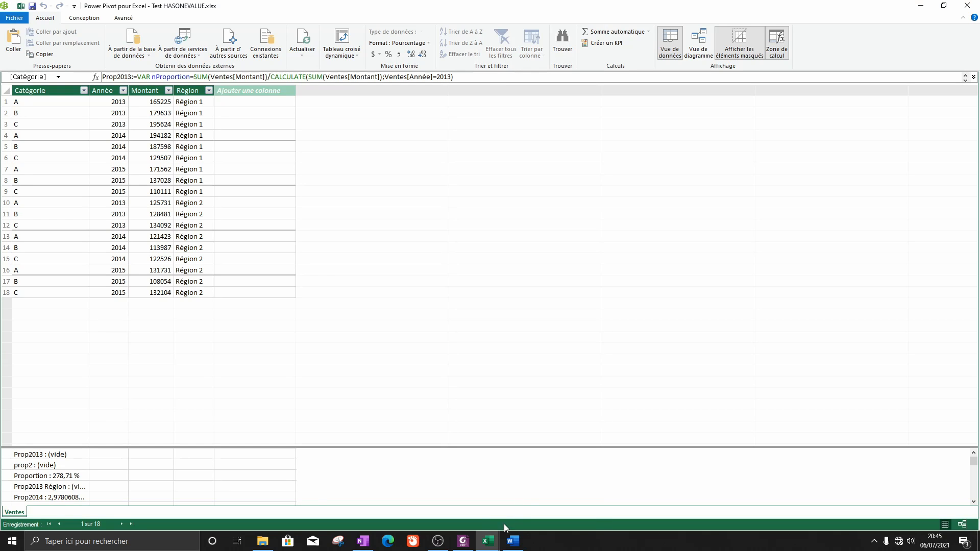
pyautogui.click(432, 498)
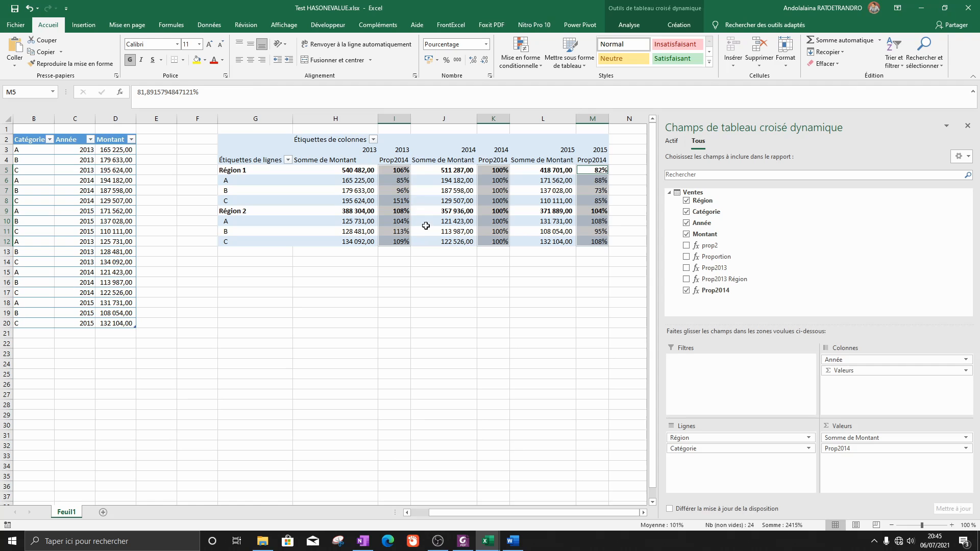
# Remove Somme de Montant from the PivotTable values and select all Prop2014 percentages for 2013, 2014 and 2015.
pyautogui.moveTo(347, 170)
pyautogui.moveTo(359, 212)
pyautogui.moveTo(346, 173); pyautogui.dragTo(589, 172)
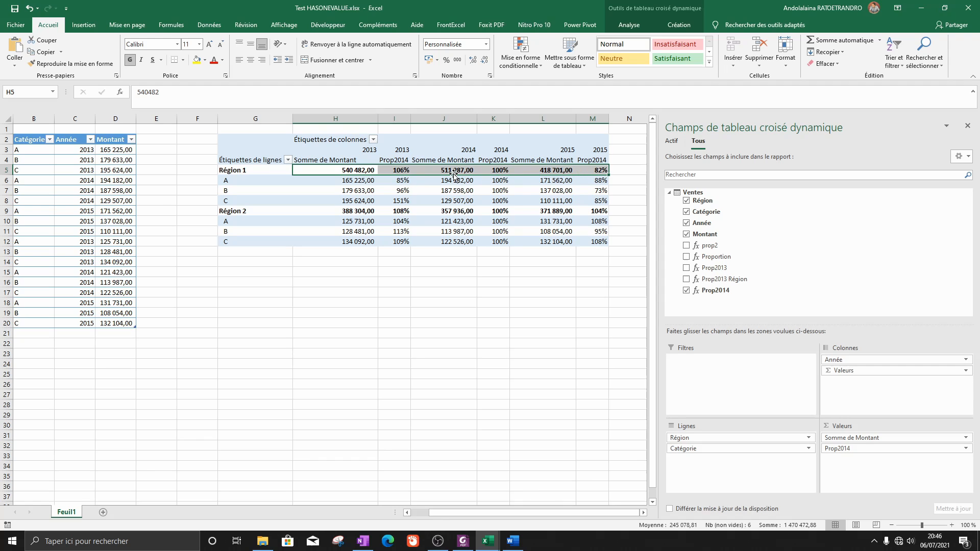
pyautogui.moveTo(398, 172)
pyautogui.moveTo(475, 209)
pyautogui.moveTo(861, 440); pyautogui.dragTo(452, 408)
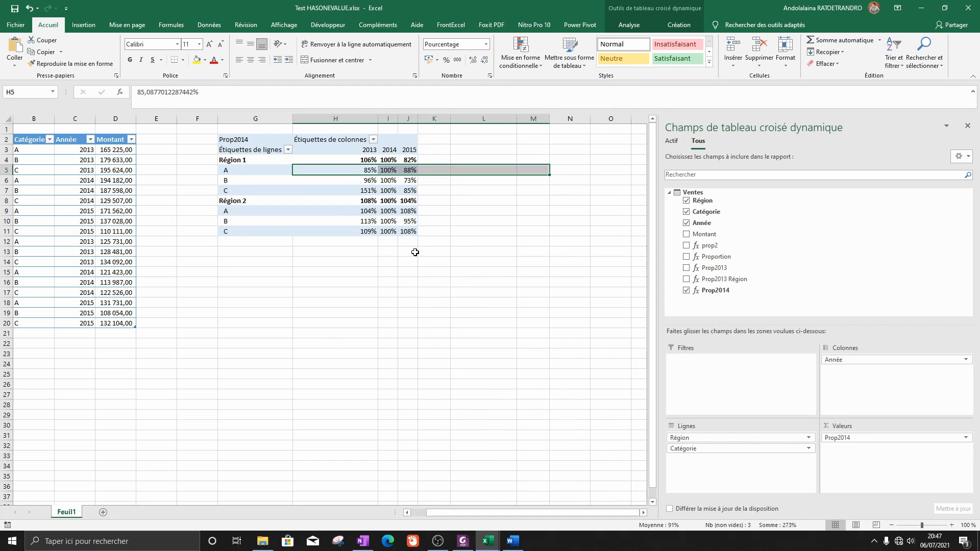
pyautogui.moveTo(357, 161); pyautogui.dragTo(411, 230)
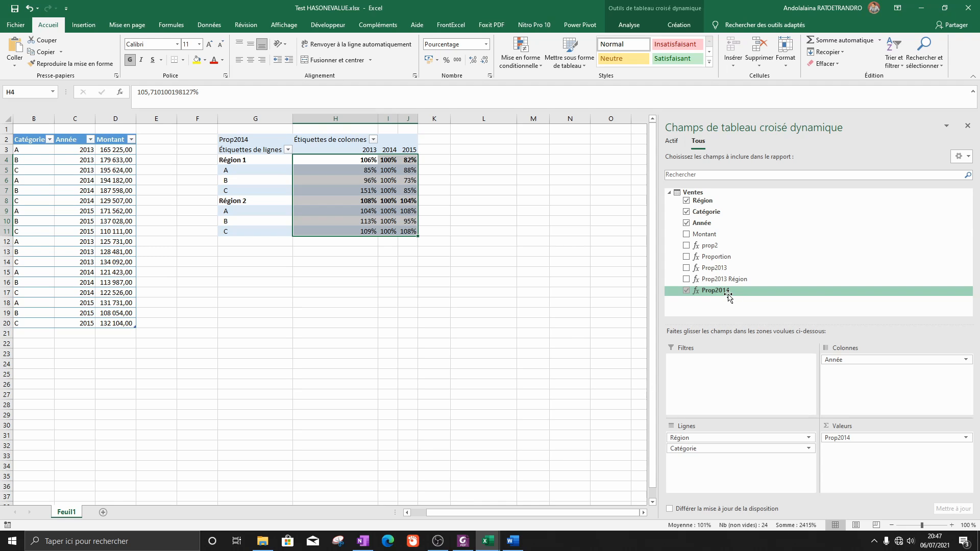
# Create a new Power Pivot measure in the Ventes table named Prop2014 H1V Région, and enlarge its dialog for the formula.
pyautogui.click(638, 27)
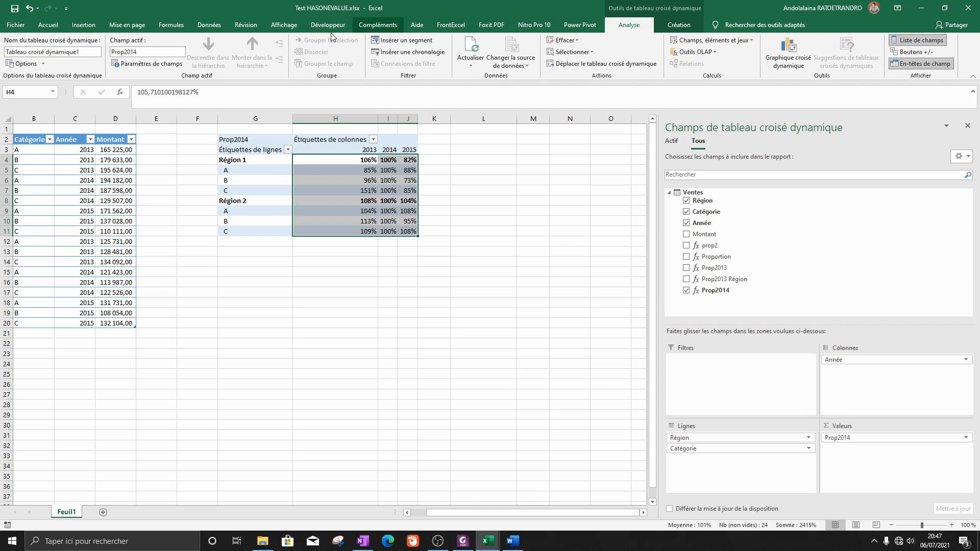
pyautogui.click(580, 26)
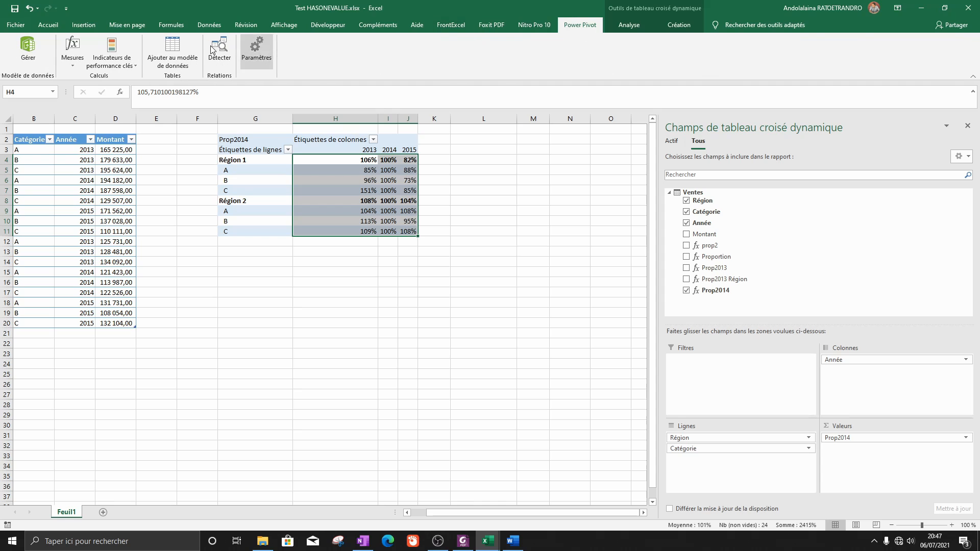
pyautogui.click(73, 51)
pyautogui.click(97, 77)
pyautogui.moveTo(434, 198); pyautogui.dragTo(333, 194)
pyautogui.write('Prop2014')
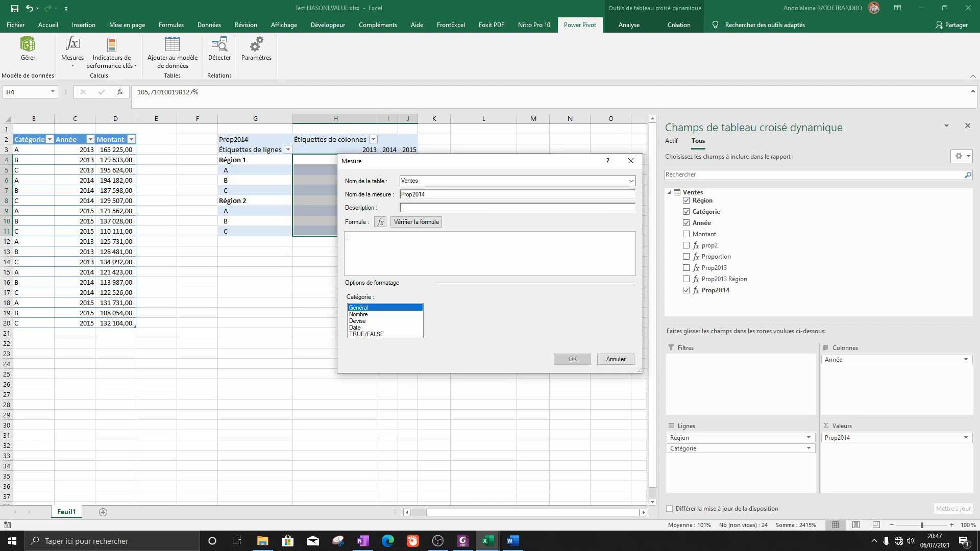
pyautogui.write(' H1V Région')
pyautogui.click(365, 259)
pyautogui.moveTo(641, 378); pyautogui.dragTo(680, 454)
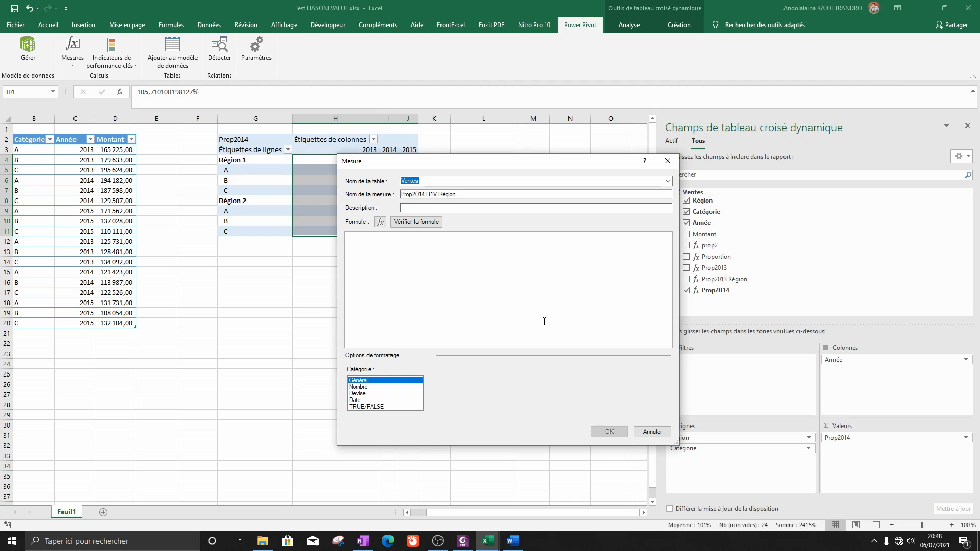
# Start the measure formula with DIVIDE, using SUM(Ventes[Montant]) as the numerator.
pyautogui.write('DIVIDE(')
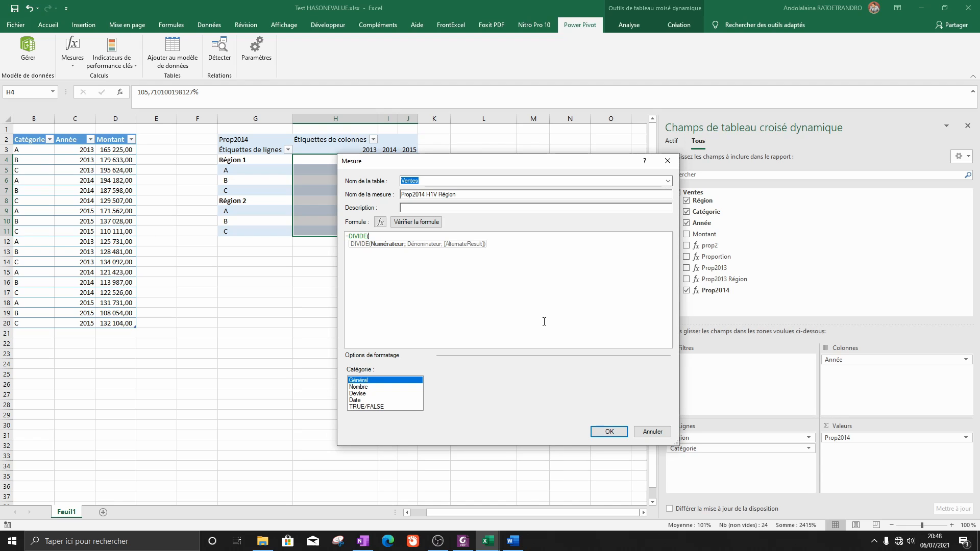
pyautogui.write('SUM(')
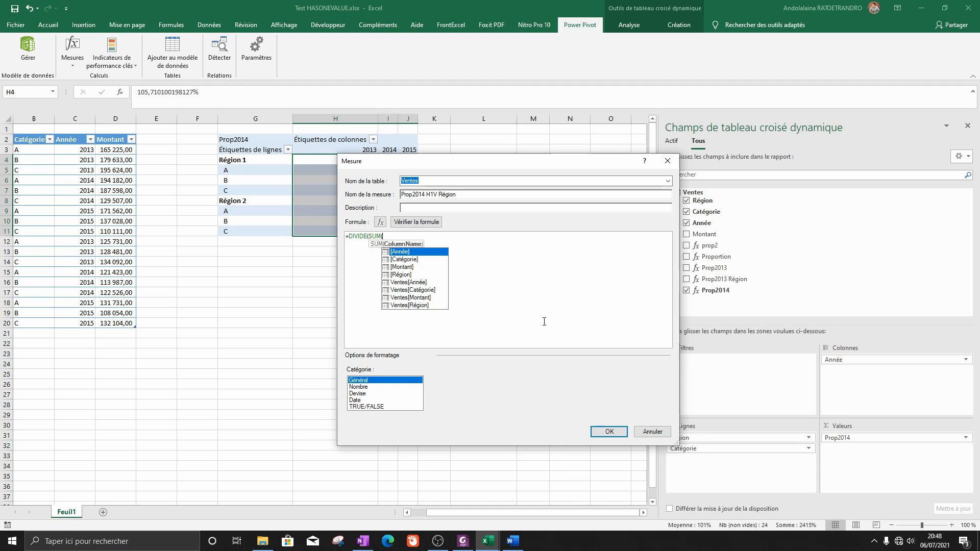
pyautogui.write('MO')
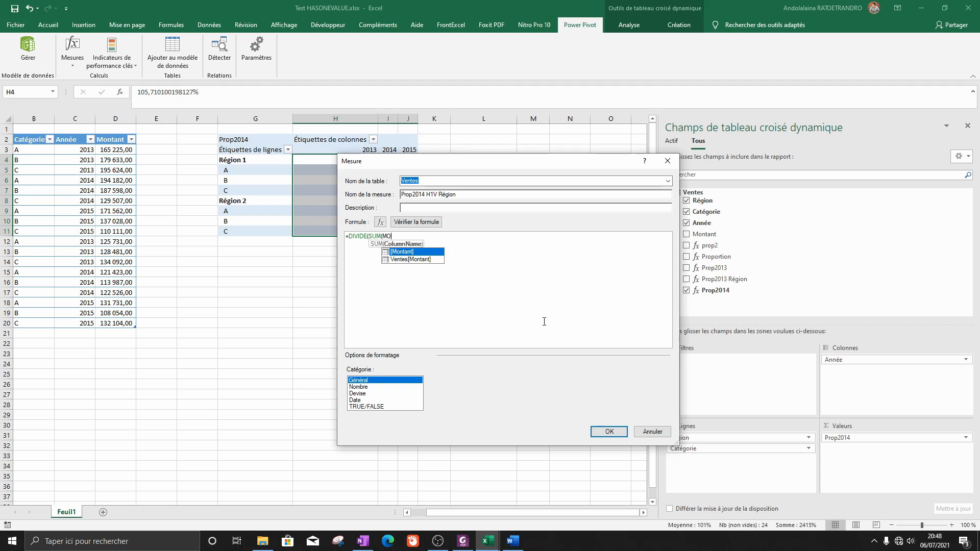
pyautogui.press('Down')
pyautogui.press('Tab')
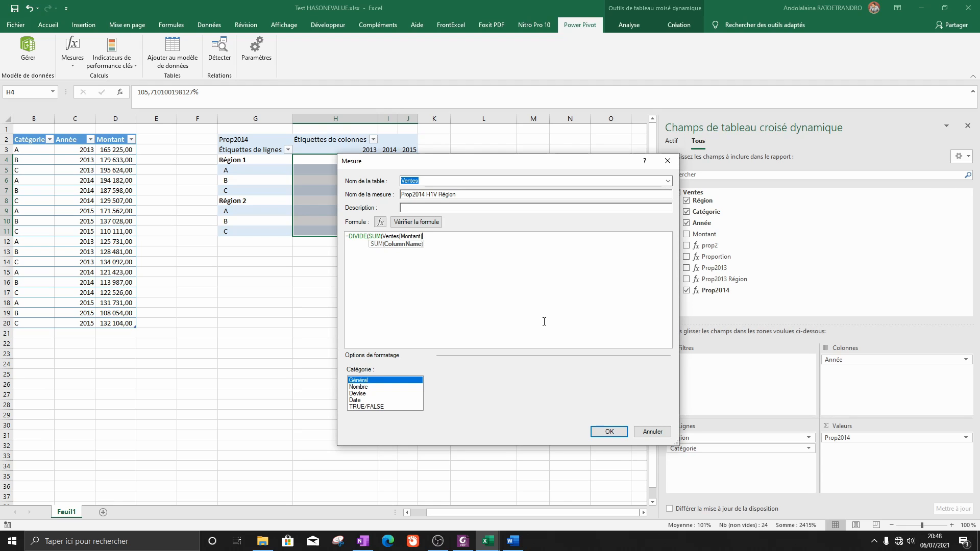
# Add the DIVIDE denominator CALCULATE(SUM(Ventes[Montant]);Ventes[Année]=2014).
pyautogui.write(');c')
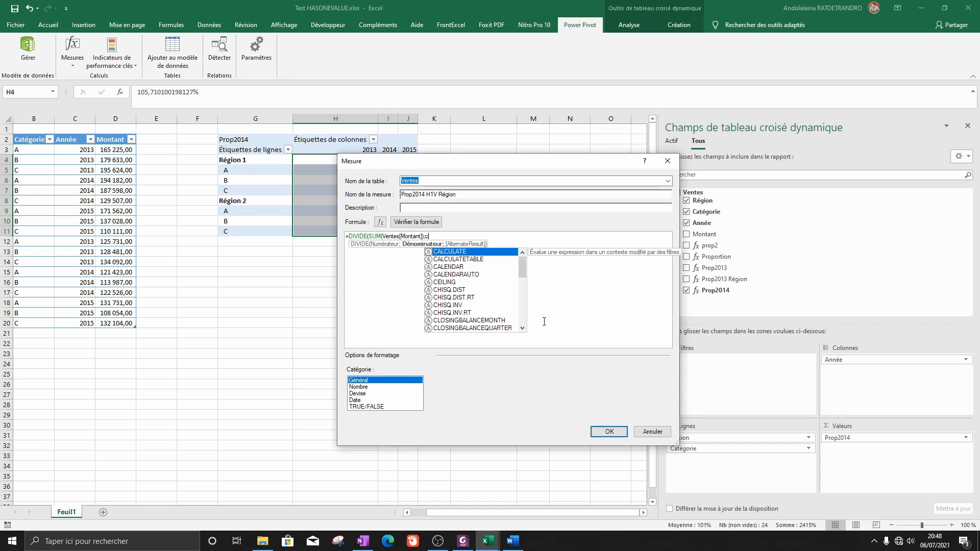
pyautogui.press('Tab')
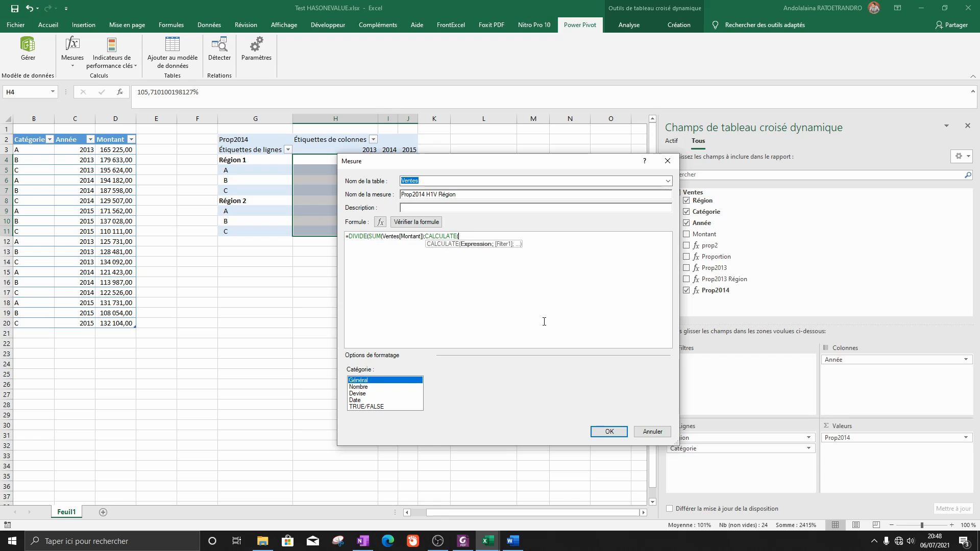
pyautogui.write('sum')
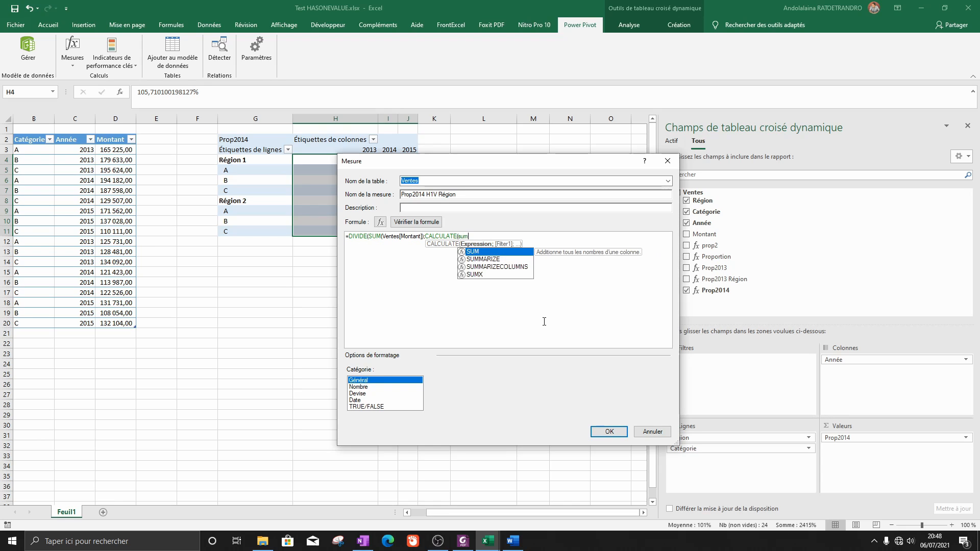
pyautogui.press('Tab')
pyautogui.write('m')
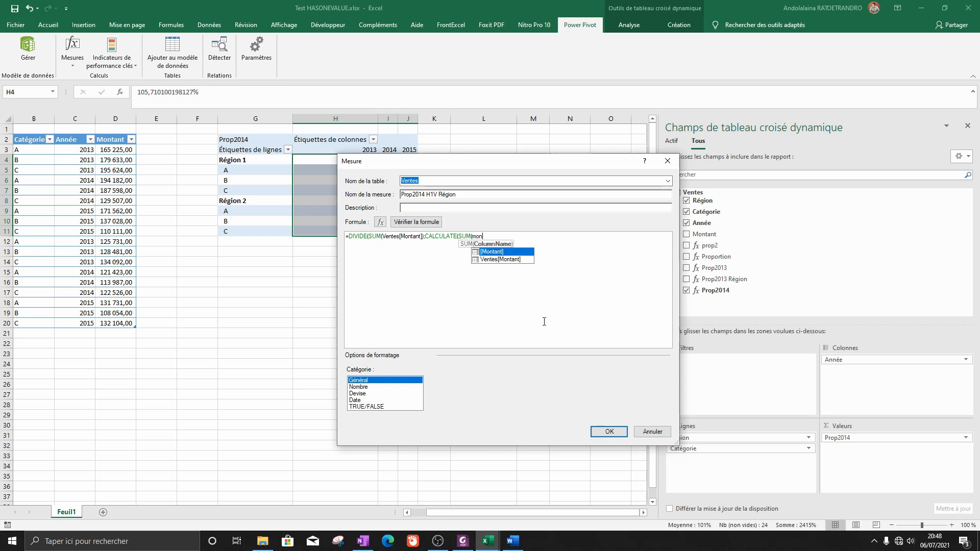
pyautogui.press('Down')
pyautogui.press('Tab')
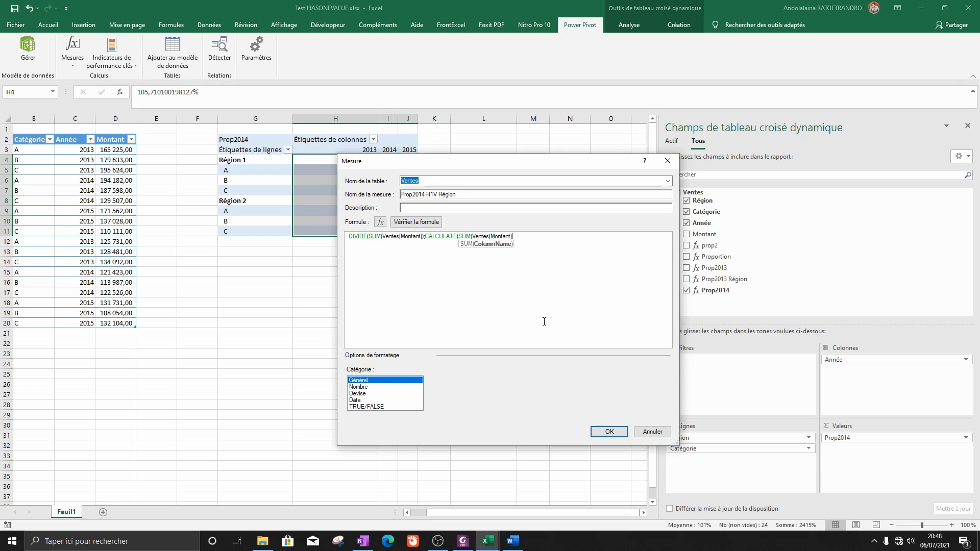
pyautogui.write(')')
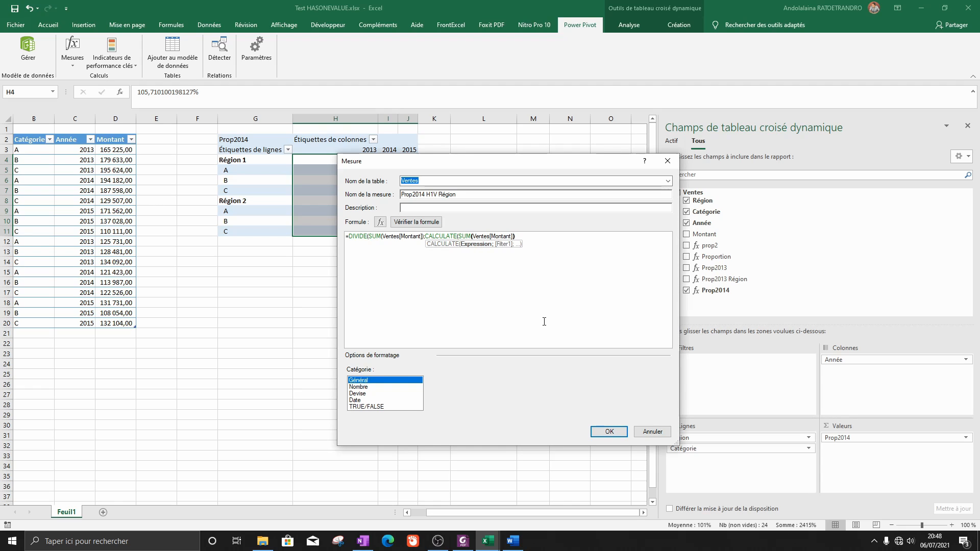
pyautogui.write(';')
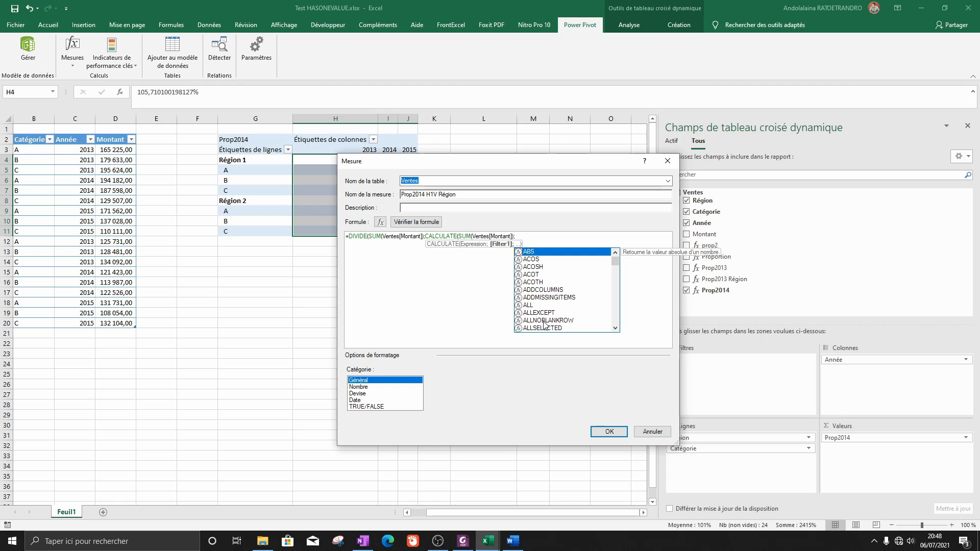
pyautogui.write('ann')
pyautogui.press('Tab')
pyautogui.write('=2014)')
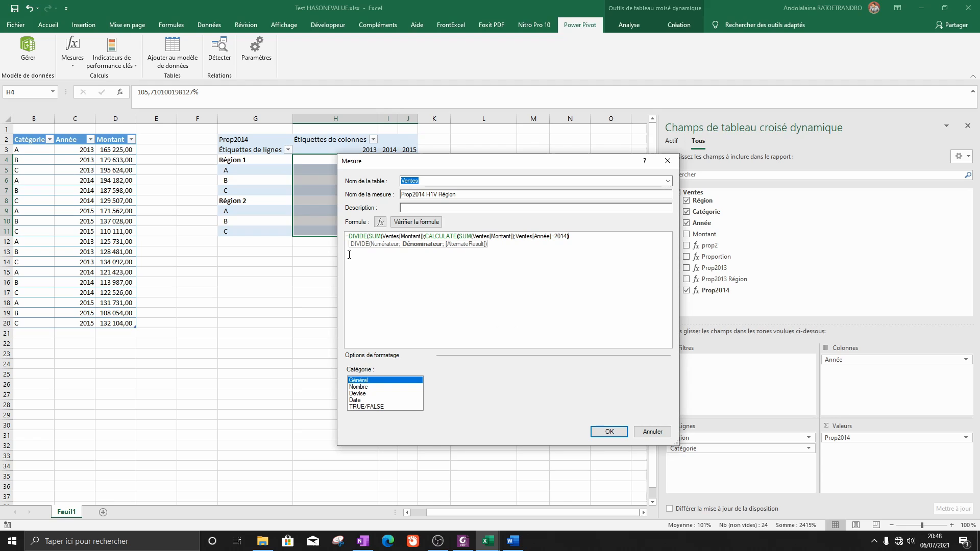
# Declare the DIVIDE expression as a variable by inserting var prop2014 = in front of it.
pyautogui.click(349, 271)
pyautogui.write('var ')
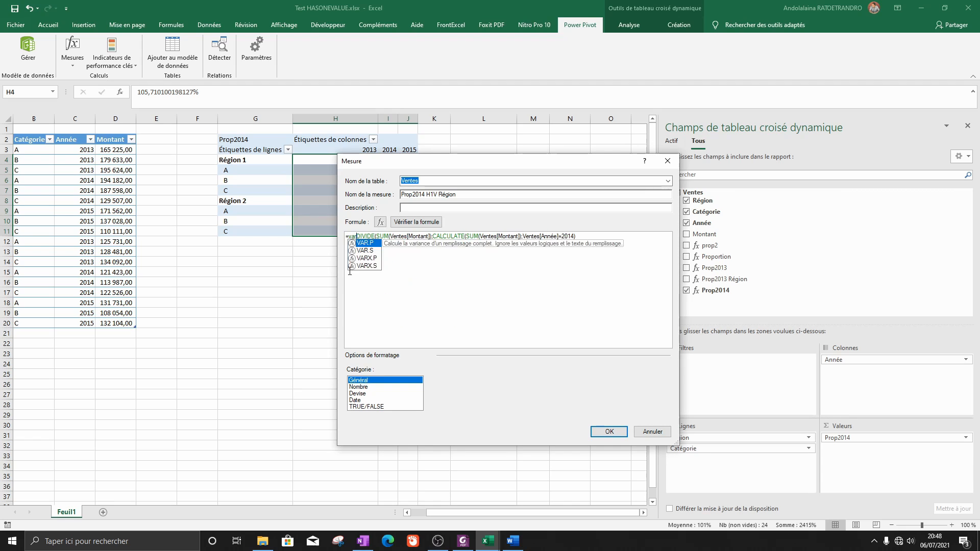
pyautogui.write('prop')
pyautogui.write('2014')
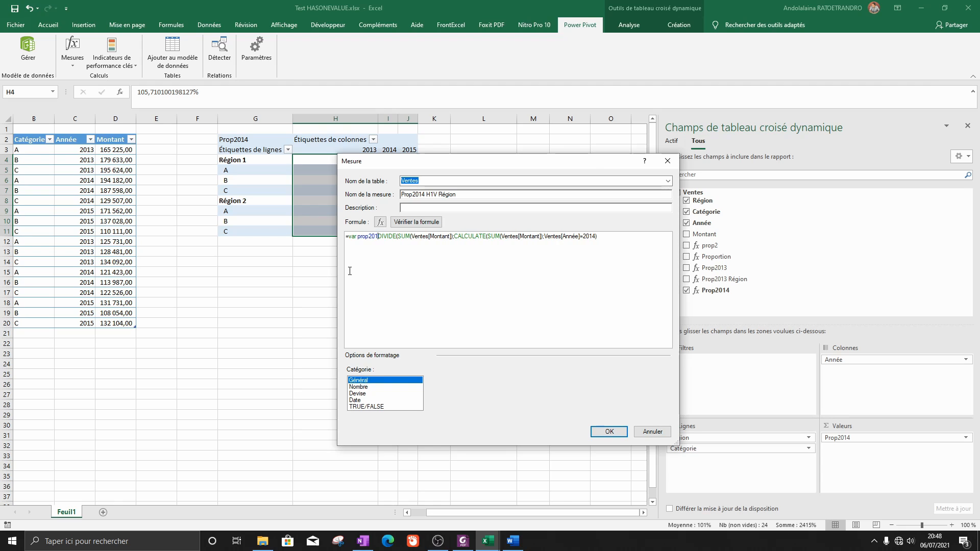
pyautogui.write(' =')
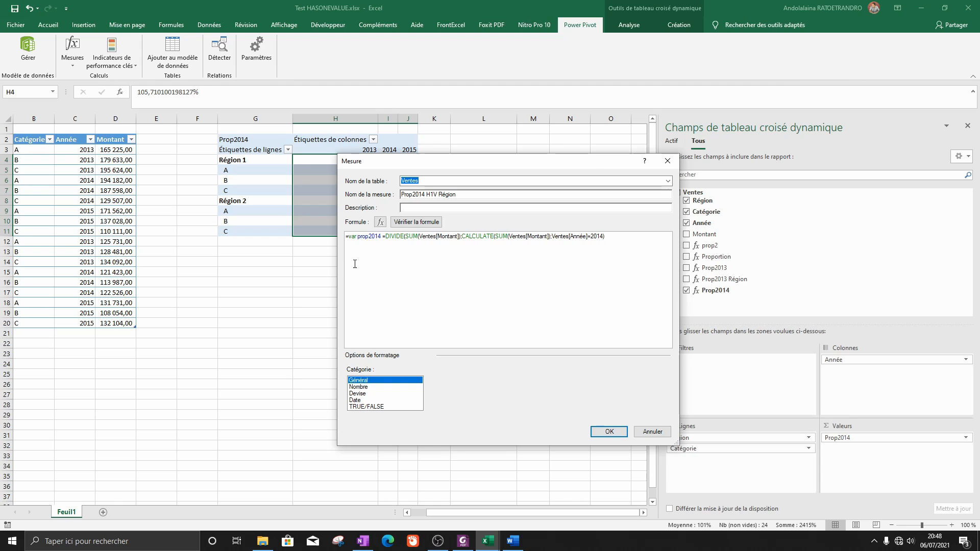
pyautogui.click(608, 240)
pyautogui.press('Return')
pyautogui.write('return')
pyautogui.press('BackSpace')
pyautogui.press('BackSpace')
pyautogui.press('BackSpace')
pyautogui.press('BackSpace')
pyautogui.press('BackSpace')
pyautogui.press('BackSpace')
pyautogui.press('BackSpace')
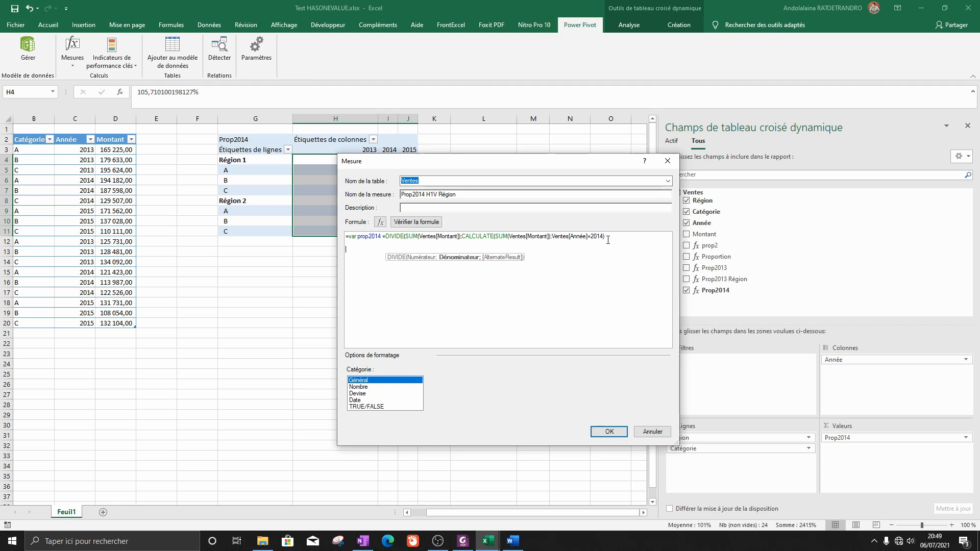
pyautogui.press('BackSpace')
pyautogui.press('BackSpace')
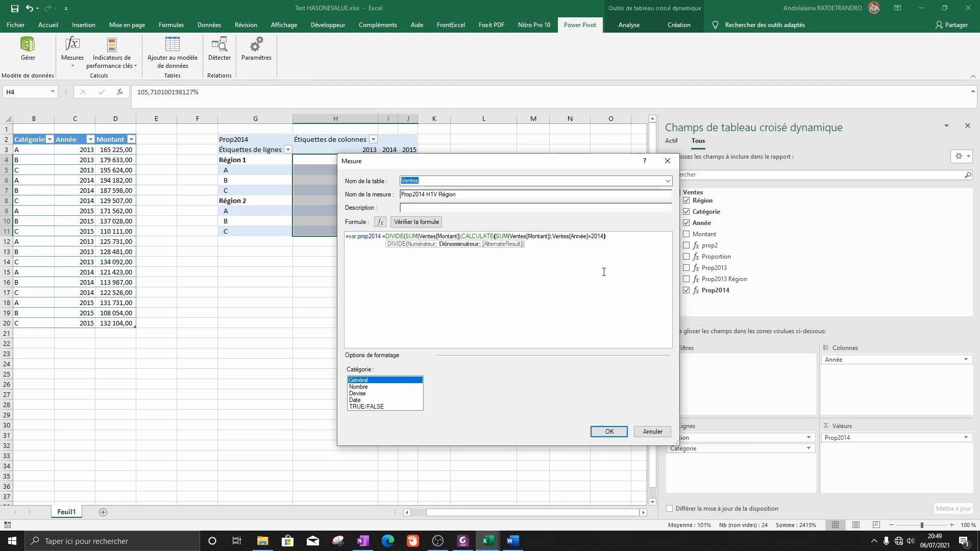
# Close DIVIDE with 0 as its alternate result, and add the return keyword two lines below the variable.
pyautogui.write(';0')
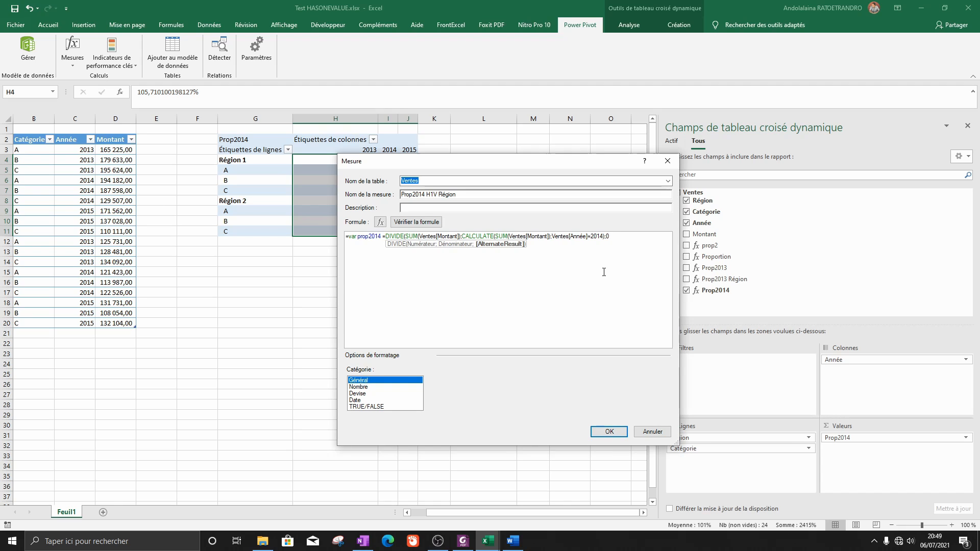
pyautogui.write(')  ')
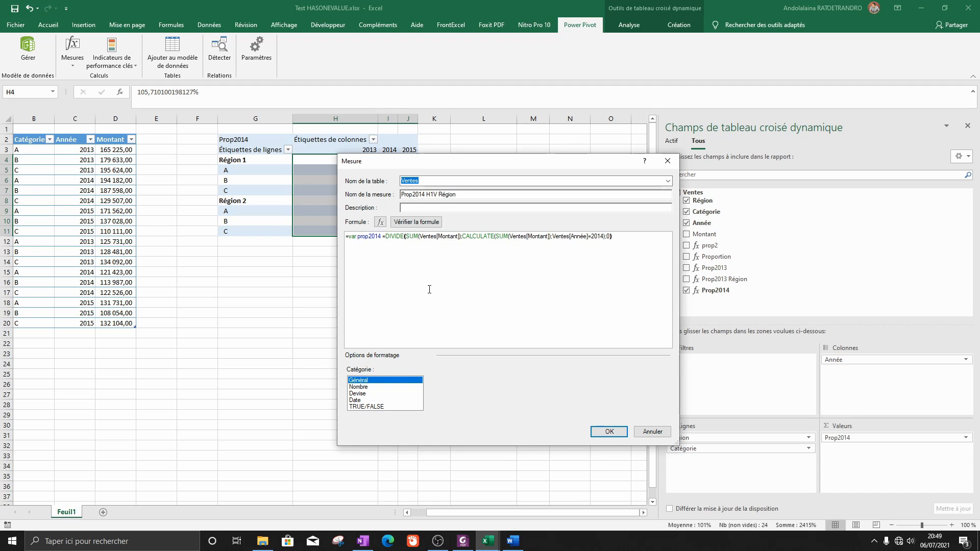
pyautogui.write('ret')
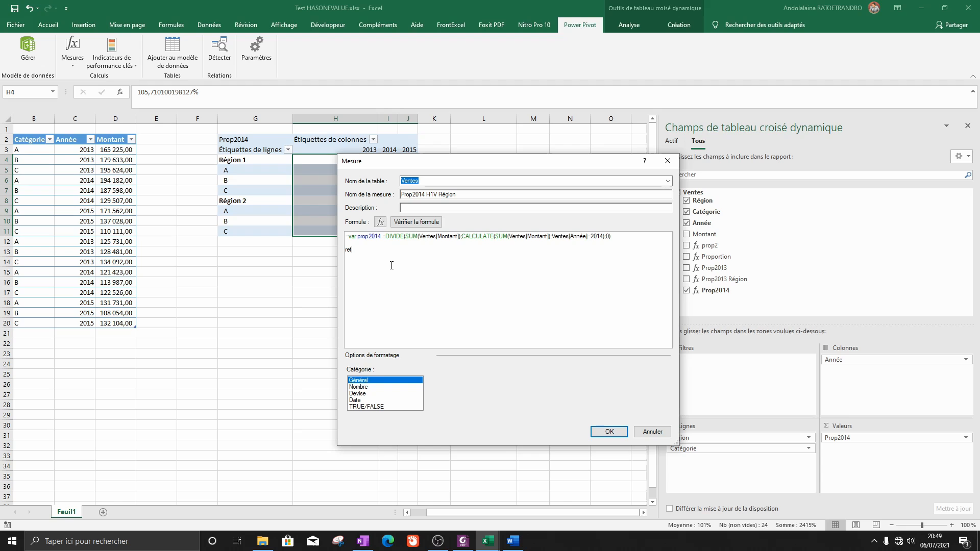
pyautogui.write('urn')
# Enlarge the formula text and widen the Mesure dialog so the variable definition fits on one line.
pyautogui.hotkey('ctrl', 'a')
pyautogui.scroll(3, 392, 264)
pyautogui.click(384, 279)
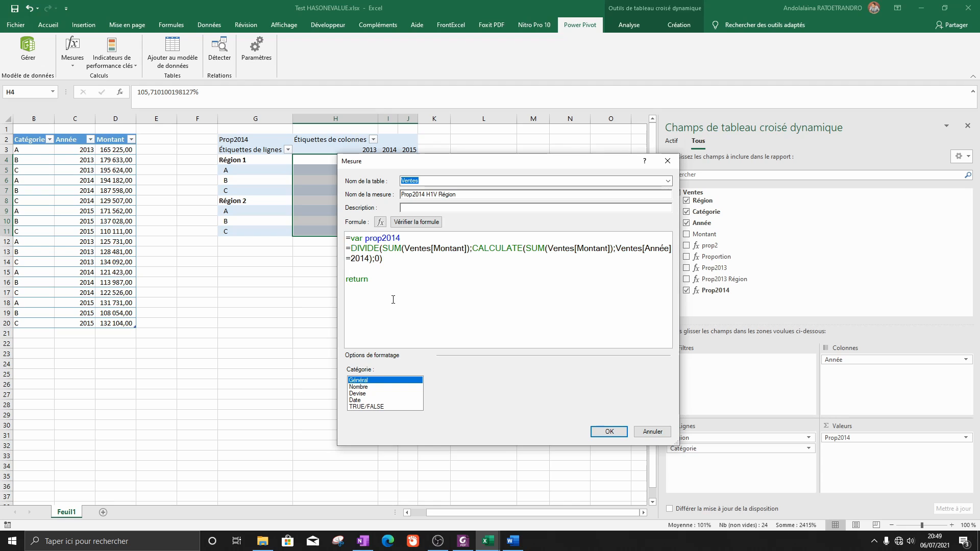
pyautogui.moveTo(679, 448); pyautogui.dragTo(800, 488)
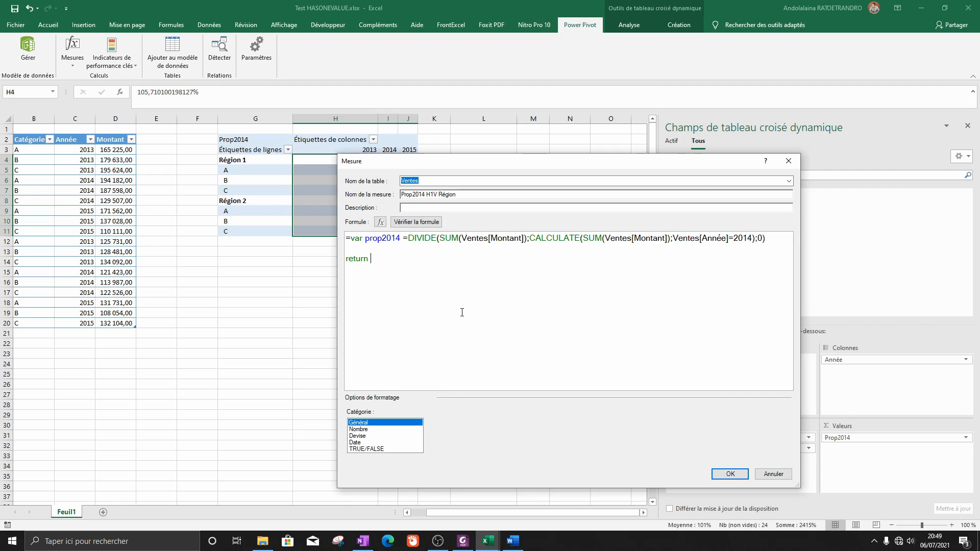
# Begin the return expression with an IF whose logical test is the HASONEVALUE function.
pyautogui.write('IF(')
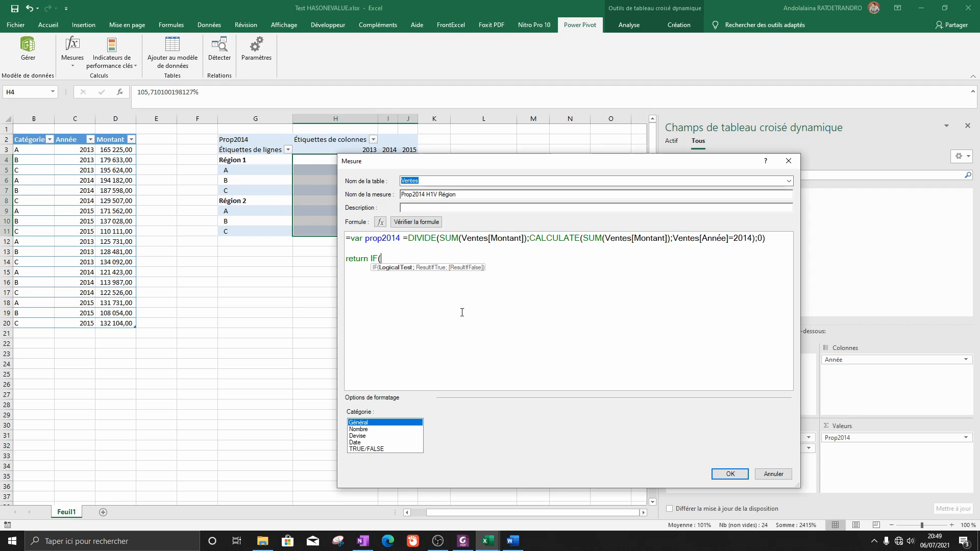
pyautogui.write('ha')
pyautogui.press('Down')
pyautogui.press('Tab')
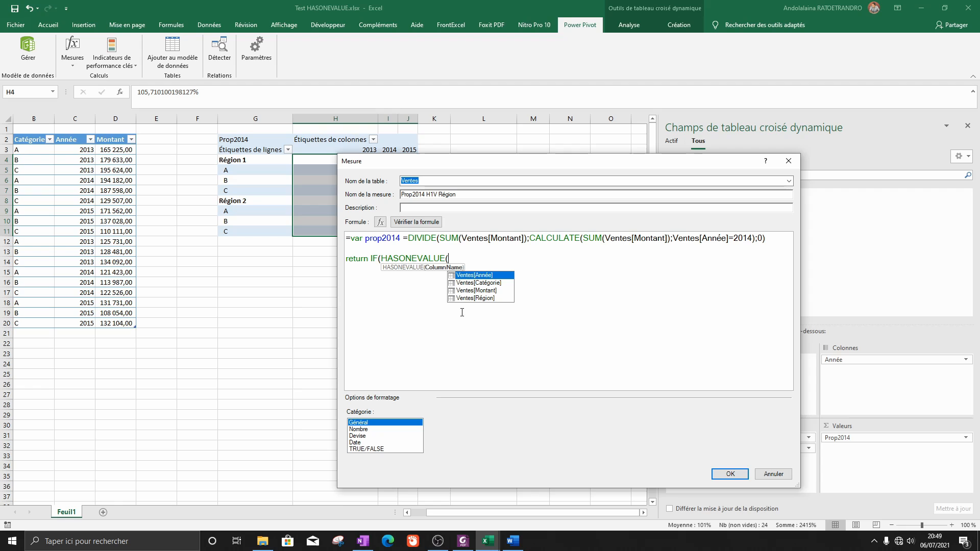
# Reread the HASONEVALUE definition in the Word document, return to Excel and move the Mesure dialog clear of the PivotTable values.
pyautogui.click(516, 542)
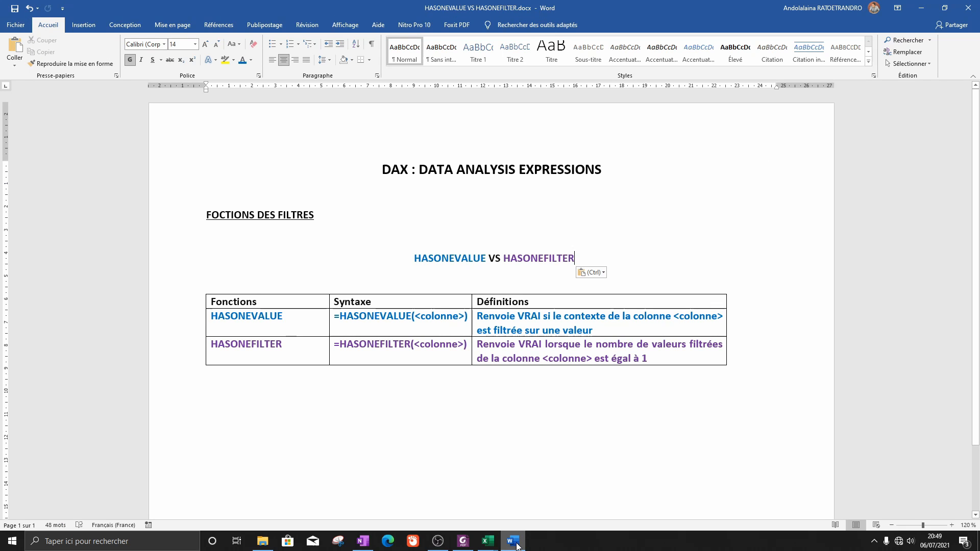
pyautogui.click(515, 542)
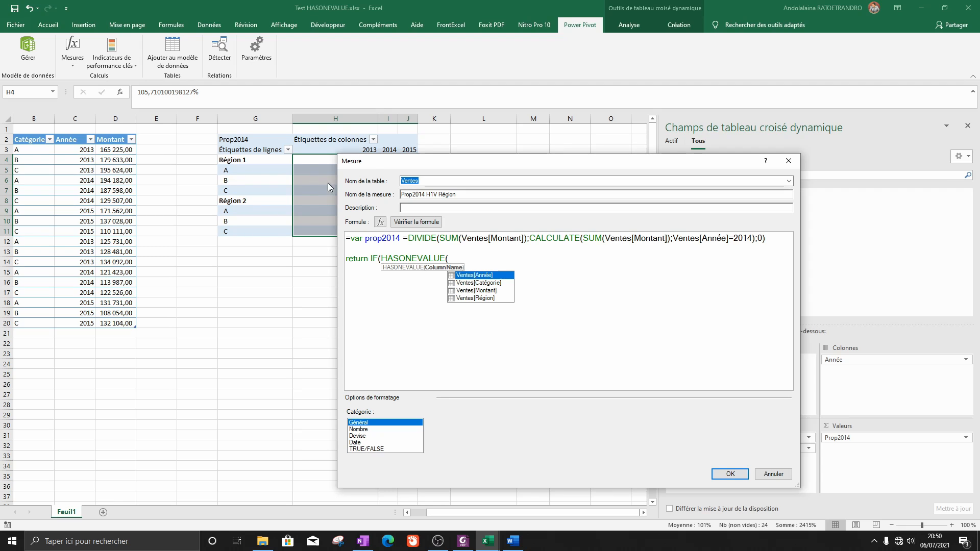
pyautogui.moveTo(373, 161); pyautogui.dragTo(532, 169)
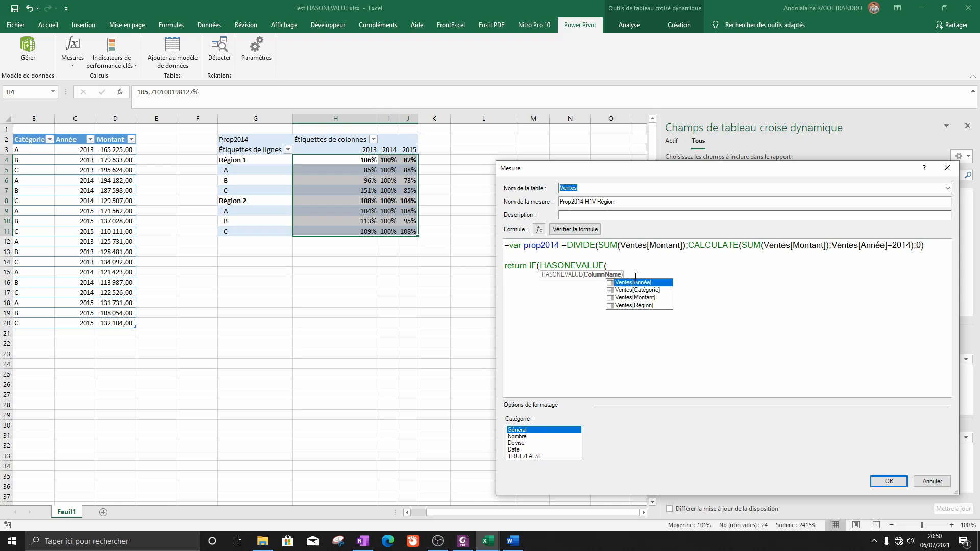
# Use Ventes[Catégorie] as the column tested by HASONEVALUE and close the function.
pyautogui.press('Escape')
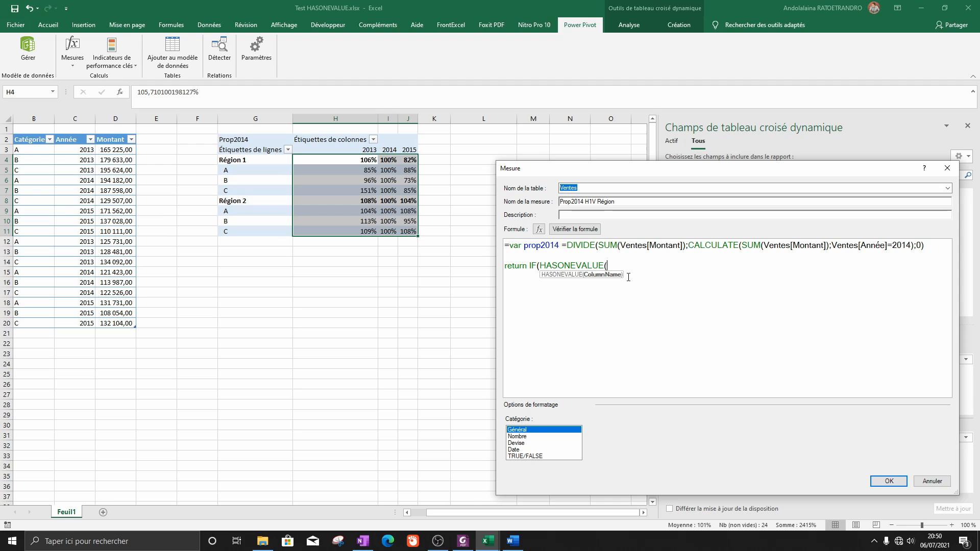
pyautogui.write('c')
pyautogui.press('Tab')
pyautogui.write(');')
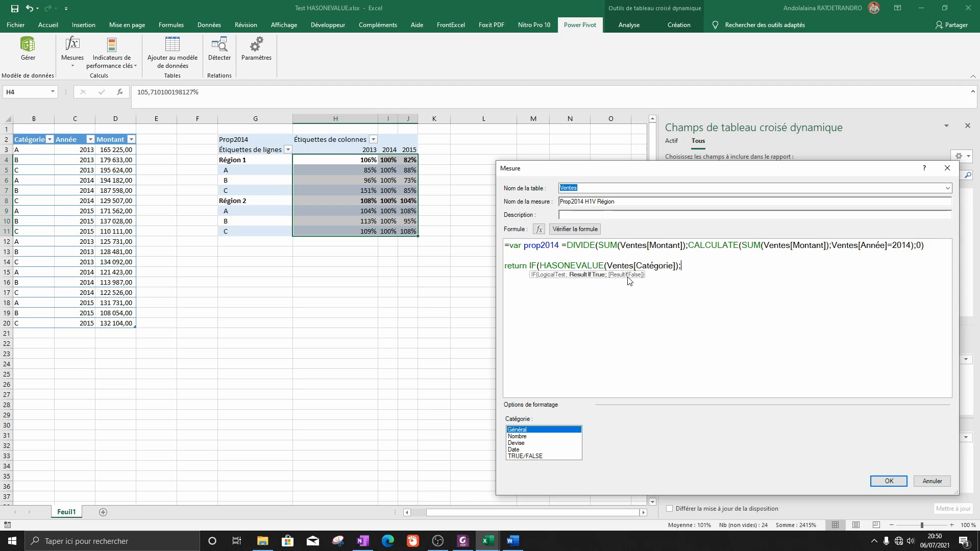
# Set the prop2014 variable as the result when the IF test is true.
pyautogui.write('pro')
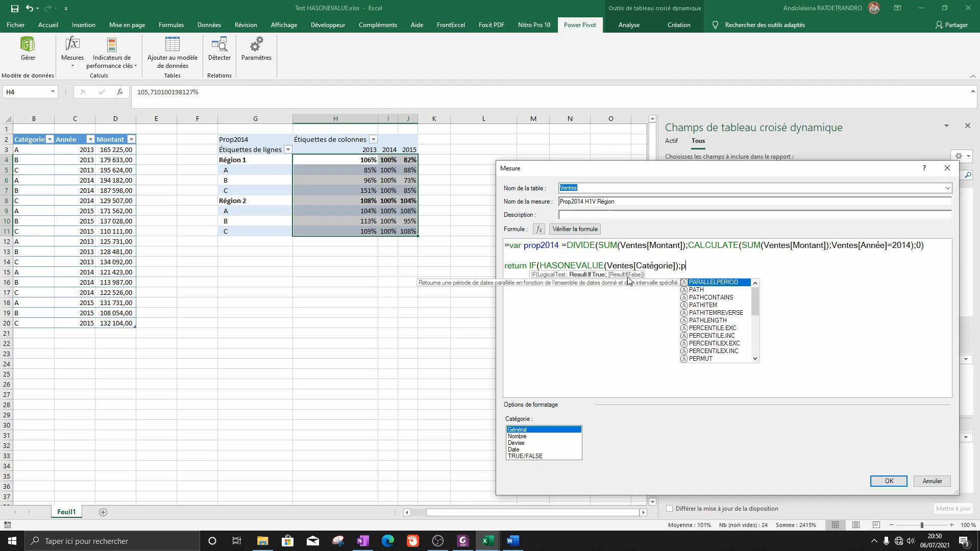
pyautogui.press('Down')
pyautogui.press('Down')
pyautogui.press('Down')
pyautogui.press('Down')
pyautogui.press('Down')
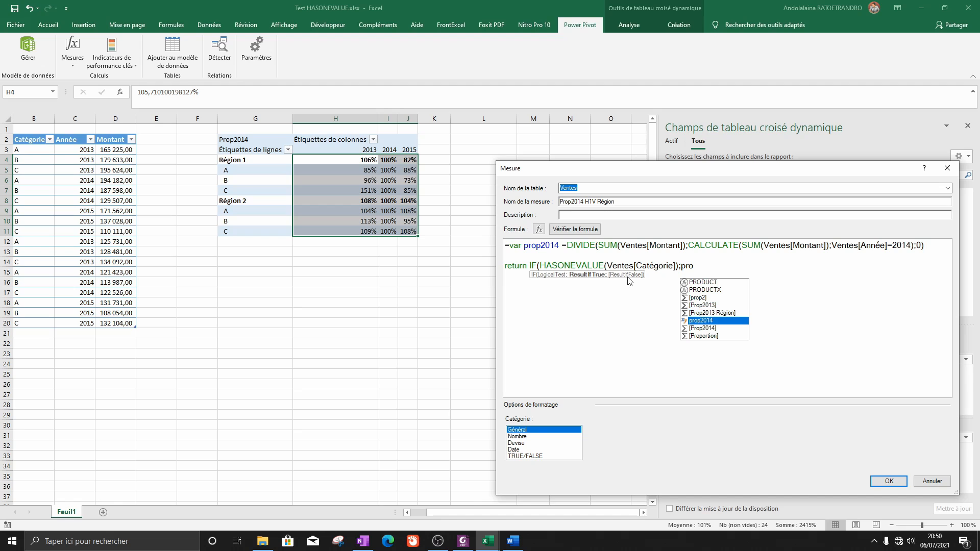
pyautogui.press('Tab')
pyautogui.write(';')
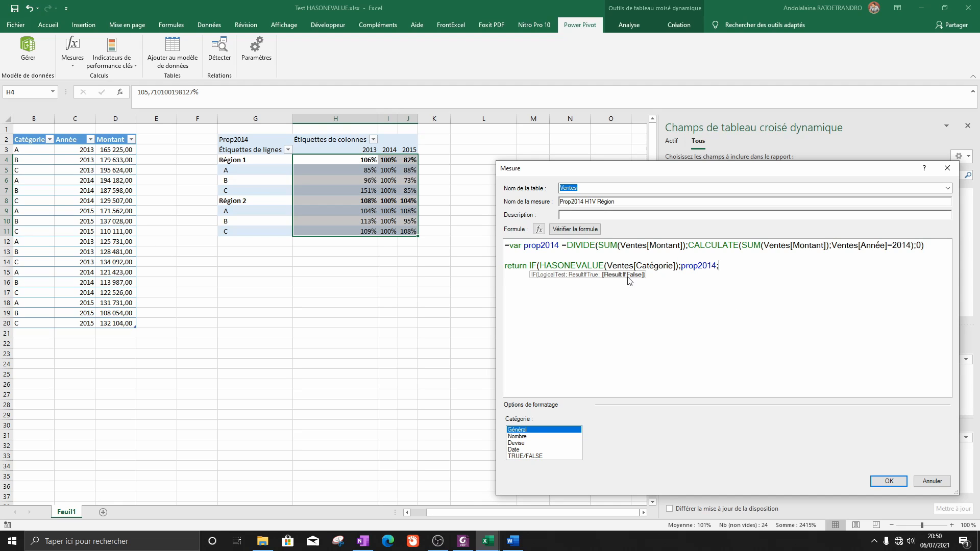
# Set BLANK() as the result when the IF test is false, and close the IF expression.
pyautogui.write('bla')
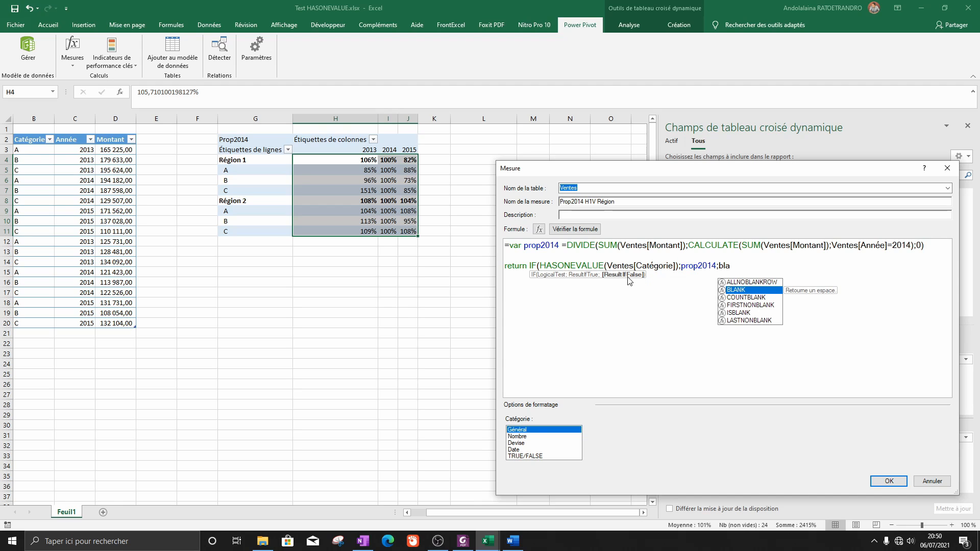
pyautogui.press('Tab')
pyautogui.write(')')
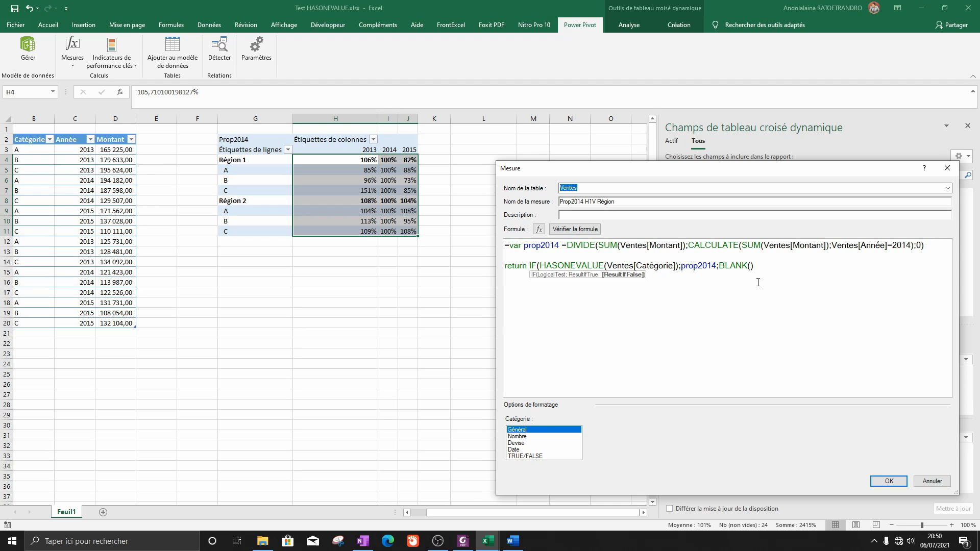
pyautogui.press('BackSpace')
pyautogui.write(')')
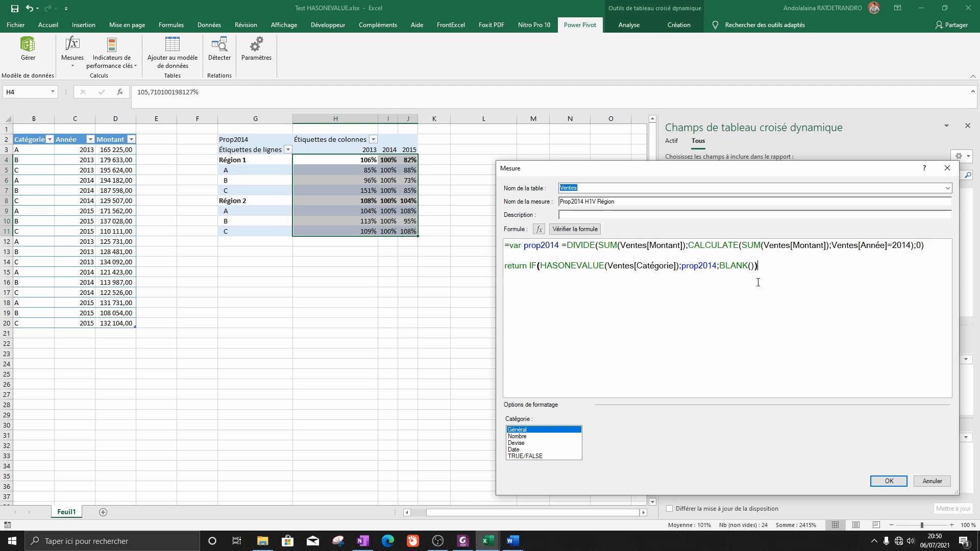
# Check the DAX formula, create the Prop2014 H1V Région measure and remove Prop2014 from the PivotTable values.
pyautogui.click(582, 230)
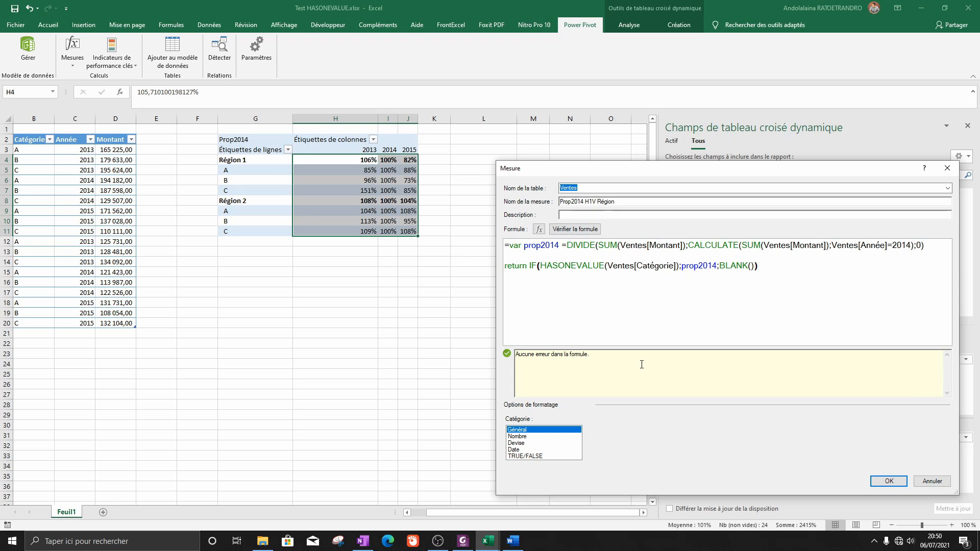
pyautogui.click(878, 482)
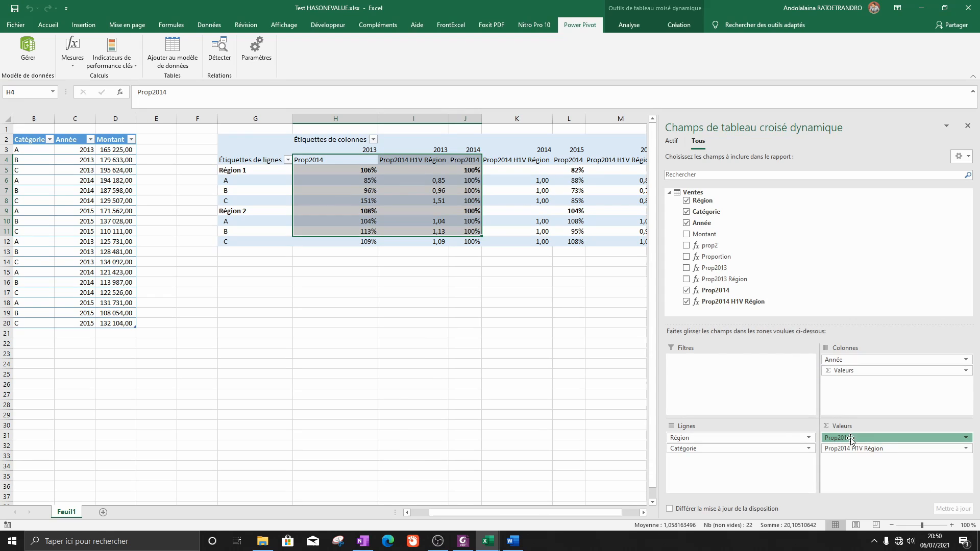
pyautogui.moveTo(851, 439); pyautogui.dragTo(411, 355)
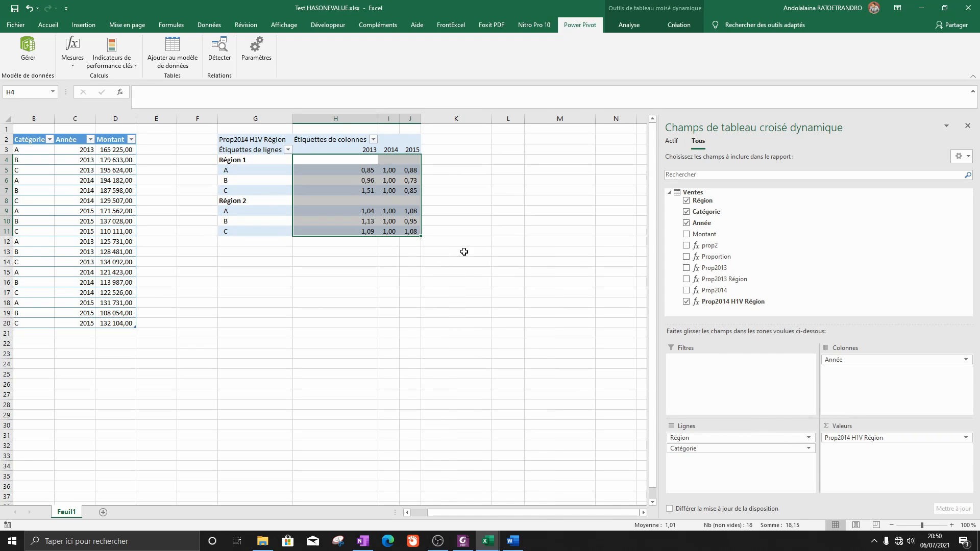
# Format the Prop2014 H1V Région category values in the PivotTable as percentages without decimals.
pyautogui.moveTo(358, 170); pyautogui.dragTo(408, 233)
pyautogui.click(48, 24)
pyautogui.click(446, 60)
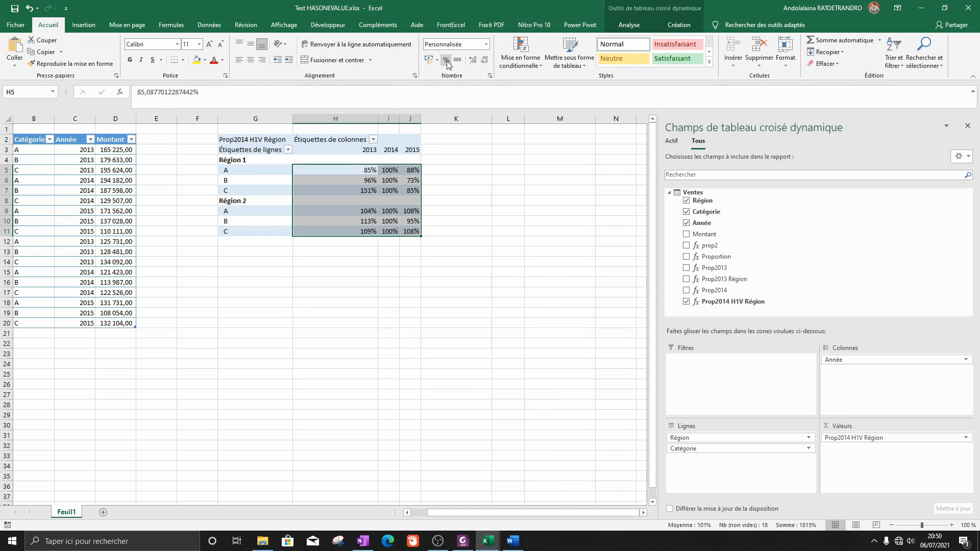
pyautogui.click(474, 60)
pyautogui.click(485, 60)
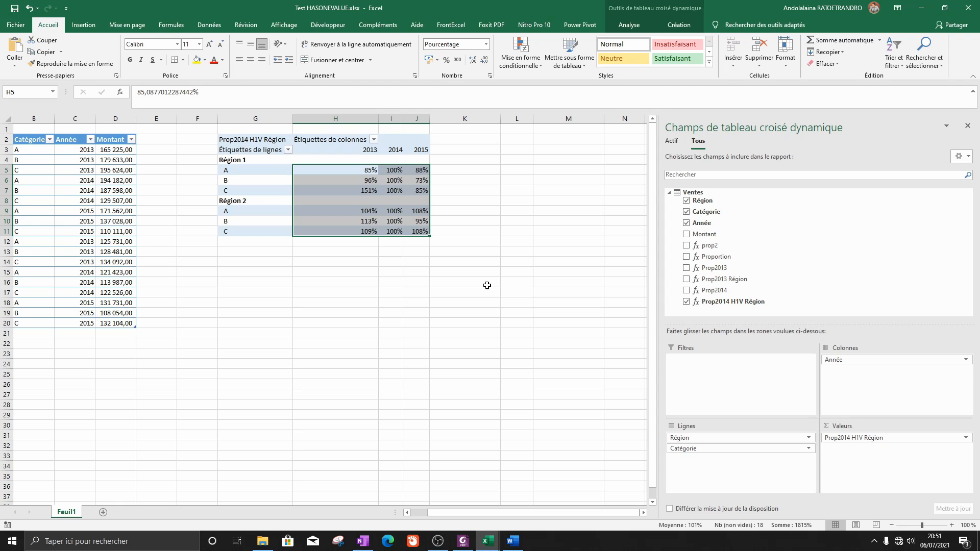
# Reread the HASONEVALUE and HASONEFILTER definitions in the Word document and return to Excel.
pyautogui.click(513, 542)
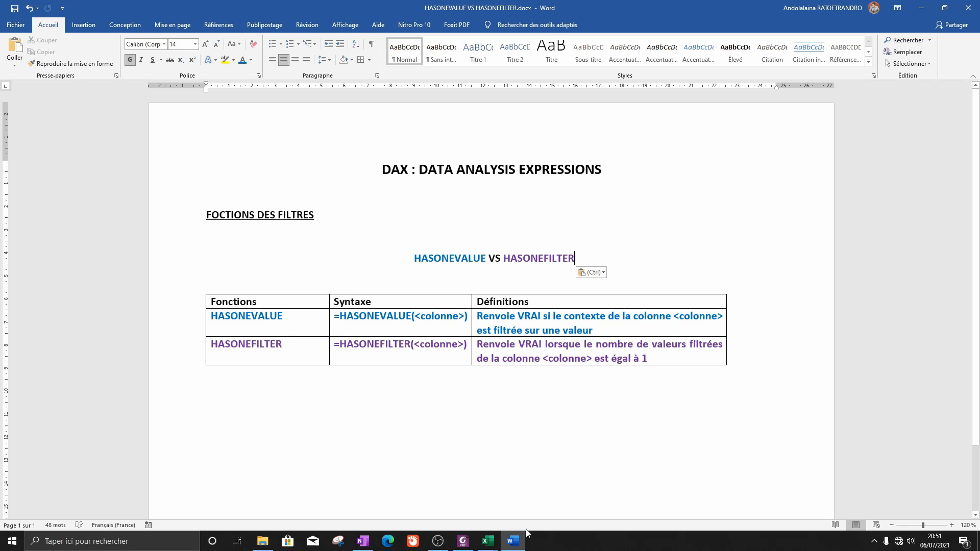
pyautogui.moveTo(522, 548)
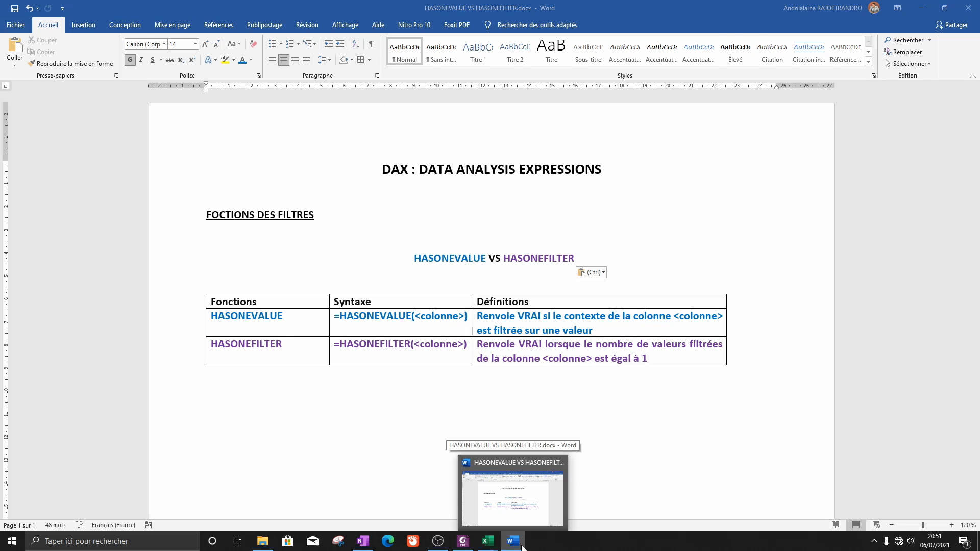
pyautogui.hotkey('alt', 'Tab')
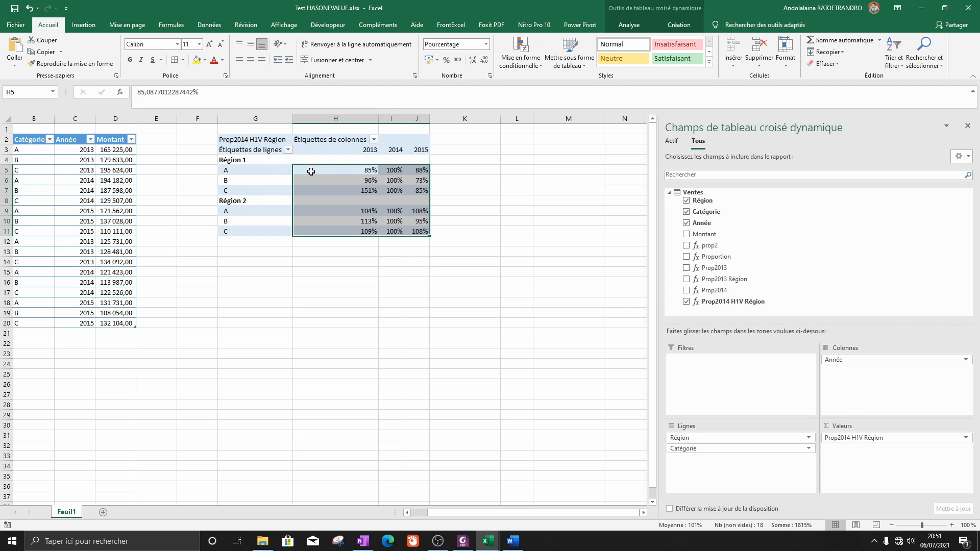
# Copy the whole formula of the Prop2014 H1V Région measure and close its definition without changing it.
pyautogui.rightClick(745, 304)
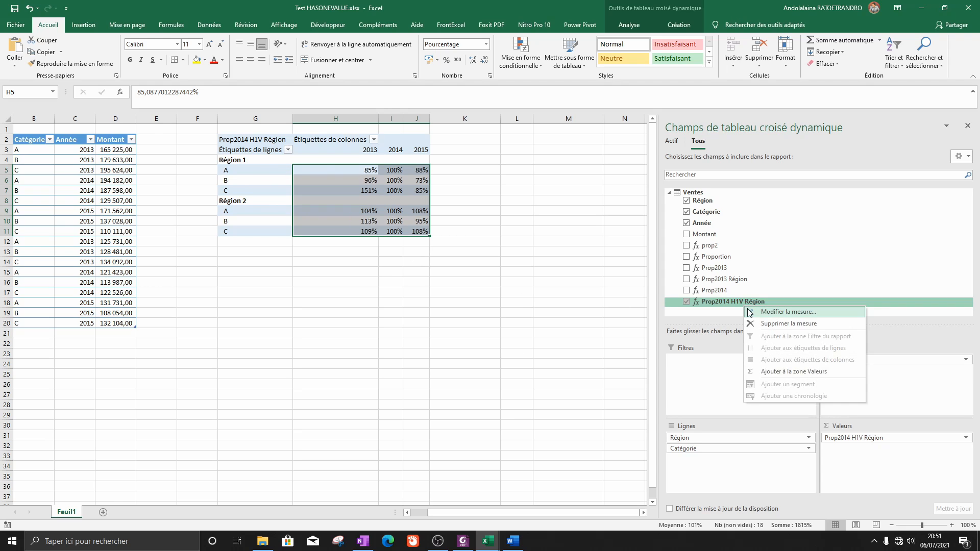
pyautogui.click(749, 312)
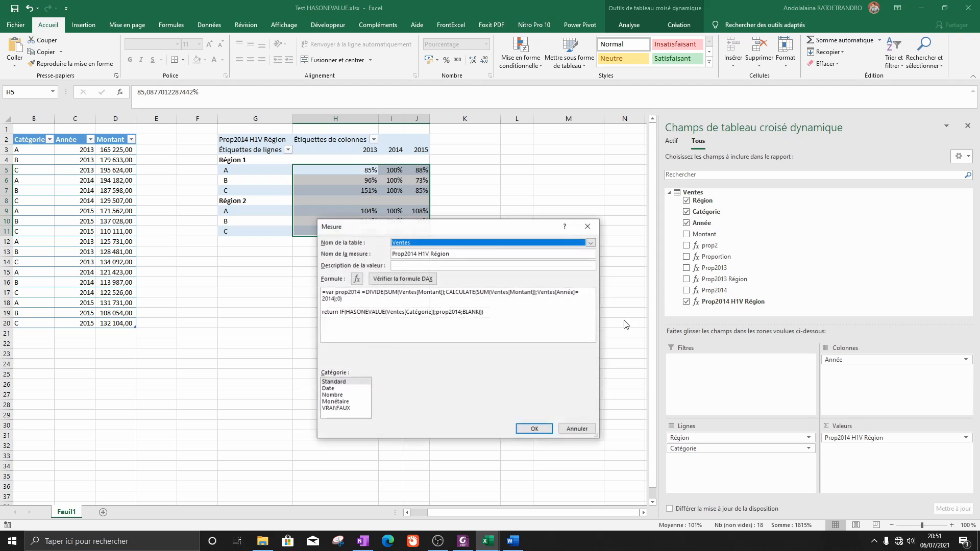
pyautogui.click(502, 315)
pyautogui.hotkey('ctrl', 'a')
pyautogui.hotkey('ctrl', 'c')
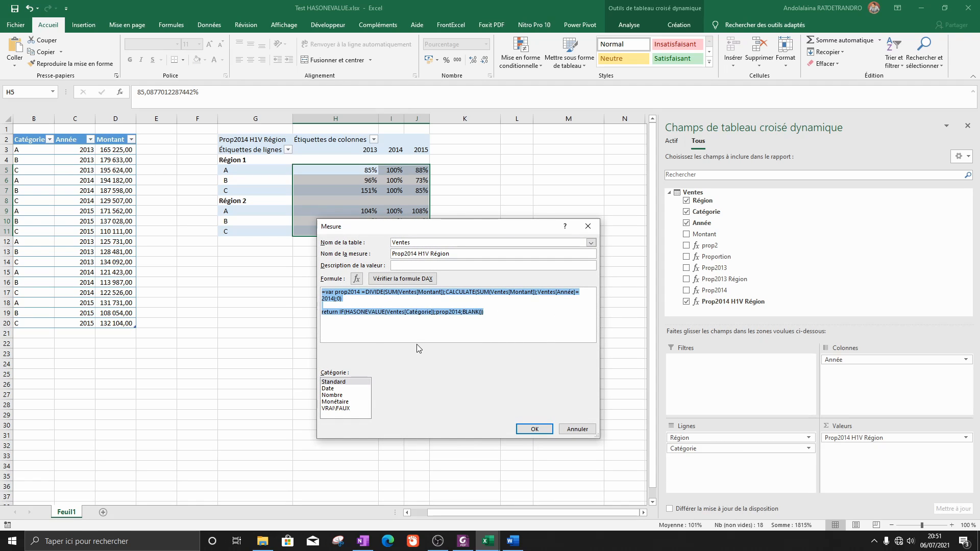
pyautogui.click(576, 429)
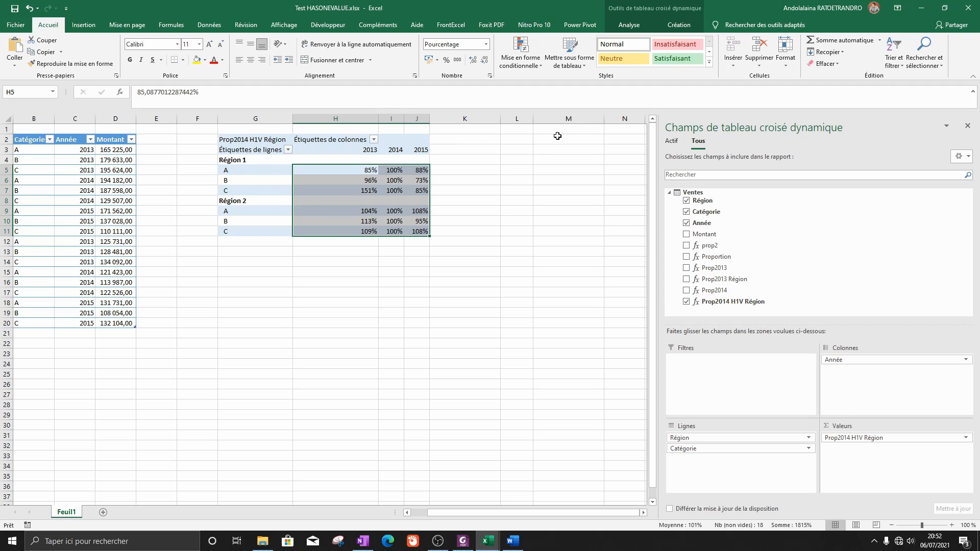
# Start a new measure in the Ventes table with the copied formula and name it Prop 2014 HOF2014.
pyautogui.click(580, 25)
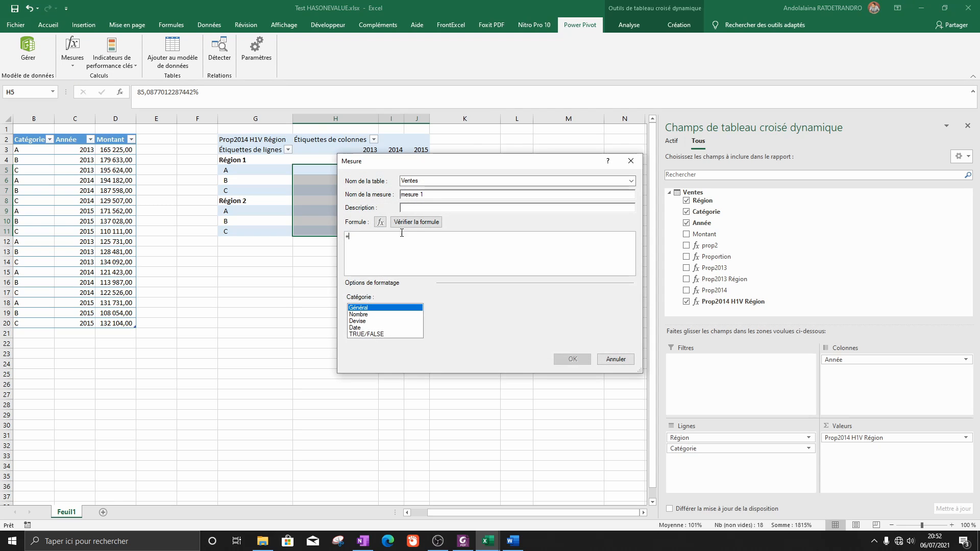
pyautogui.click(344, 228)
pyautogui.hotkey('ctrl', 'v')
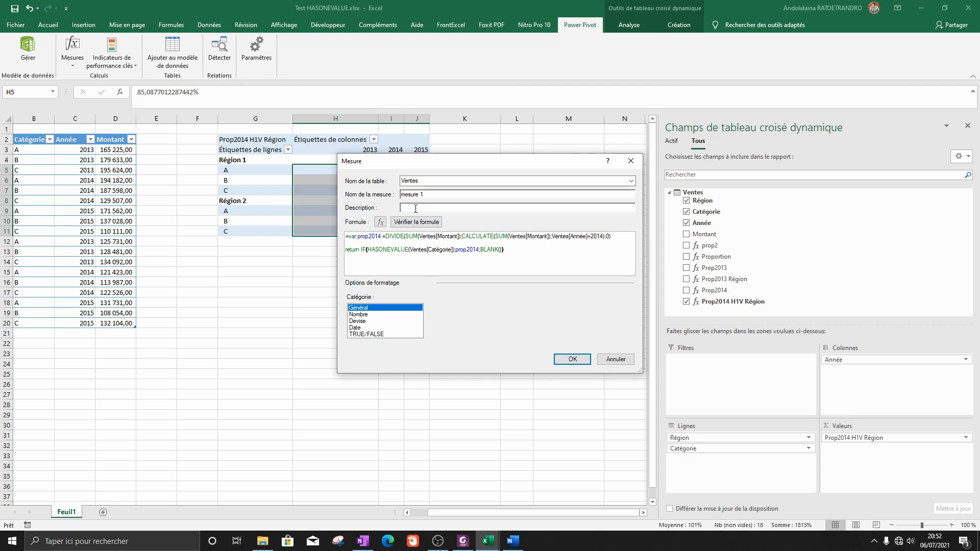
pyautogui.moveTo(428, 194); pyautogui.dragTo(326, 197)
pyautogui.write('Prop 2')
pyautogui.write('014')
pyautogui.write('HOF2014')
# Replace HASONEVALUE with HASONEFILTER in the new measure's formula, check the formula and create the measure.
pyautogui.doubleClick(389, 251)
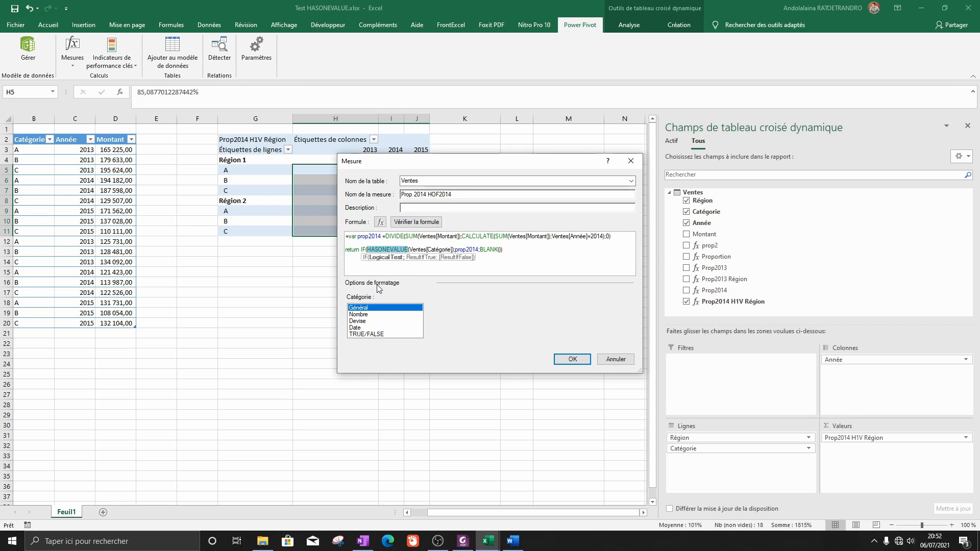
pyautogui.write('ha')
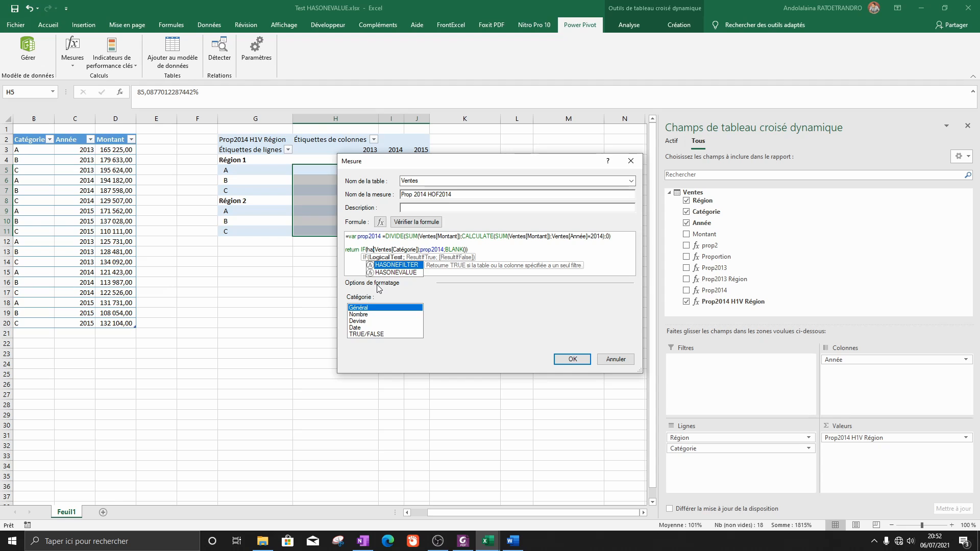
pyautogui.press('Tab')
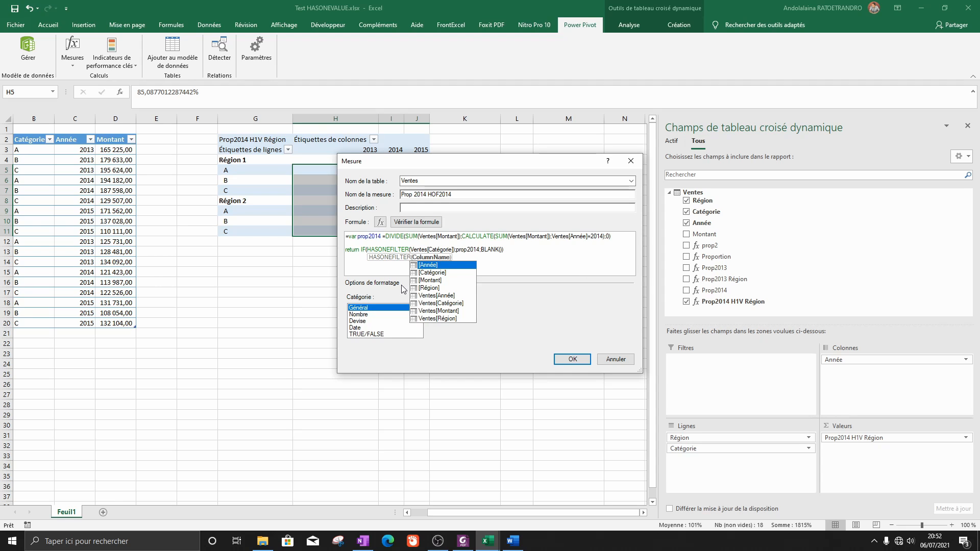
pyautogui.click(515, 254)
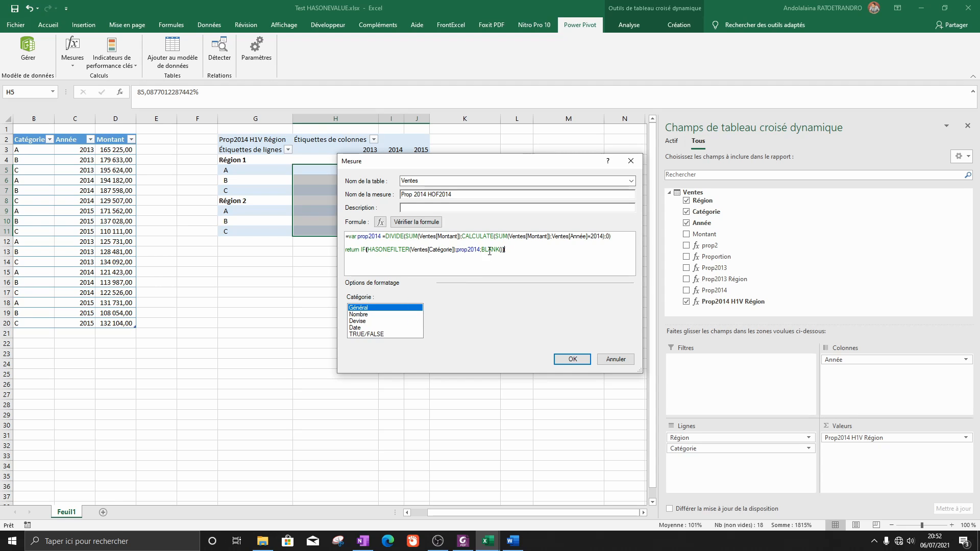
pyautogui.click(416, 221)
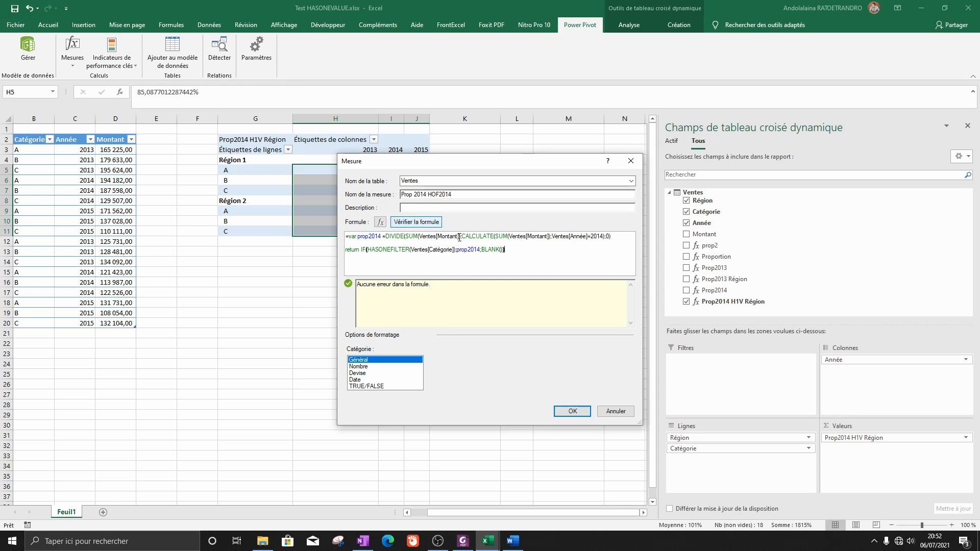
pyautogui.click(573, 412)
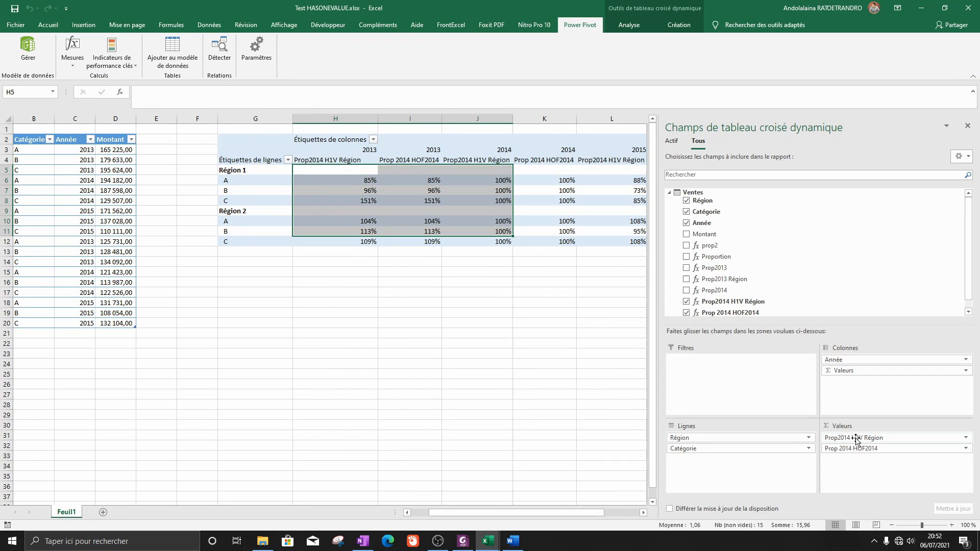
# Rename the HASONEFILTER measure to Prop 2014 HOF Région and remove Prop2014 H1V Région from the PivotTable values.
pyautogui.rightClick(746, 313)
pyautogui.click(758, 322)
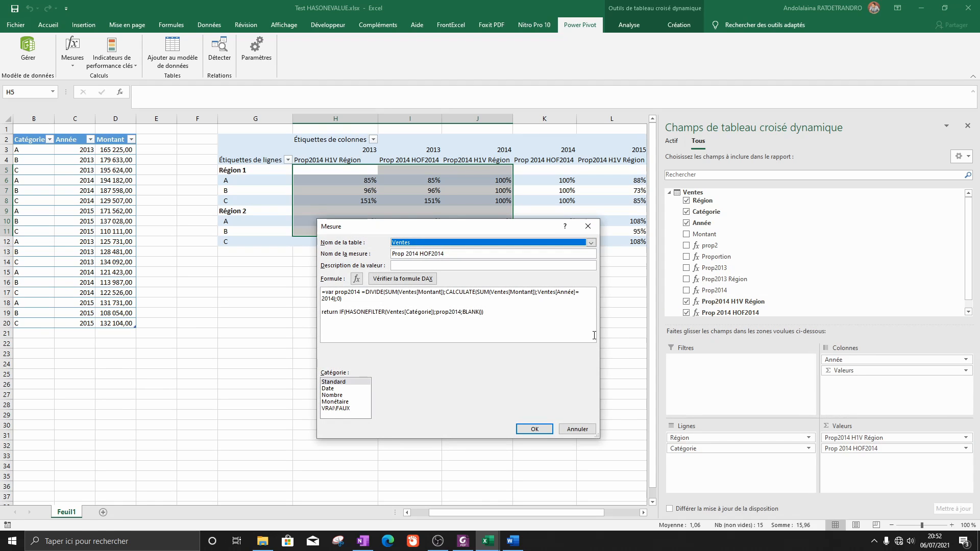
pyautogui.moveTo(458, 254); pyautogui.dragTo(433, 254)
pyautogui.press('BackSpace')
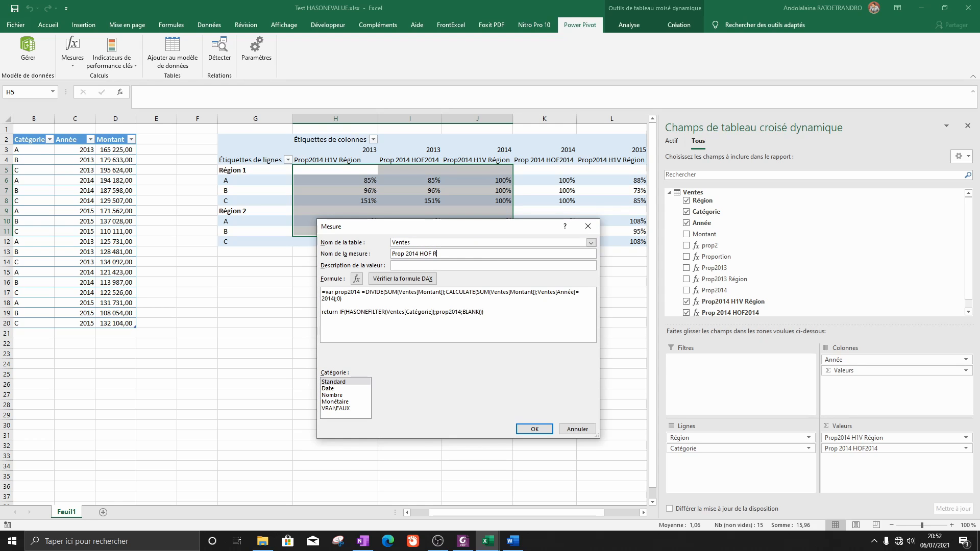
pyautogui.click(534, 429)
pyautogui.moveTo(531, 513); pyautogui.dragTo(583, 512)
pyautogui.moveTo(879, 439); pyautogui.dragTo(521, 395)
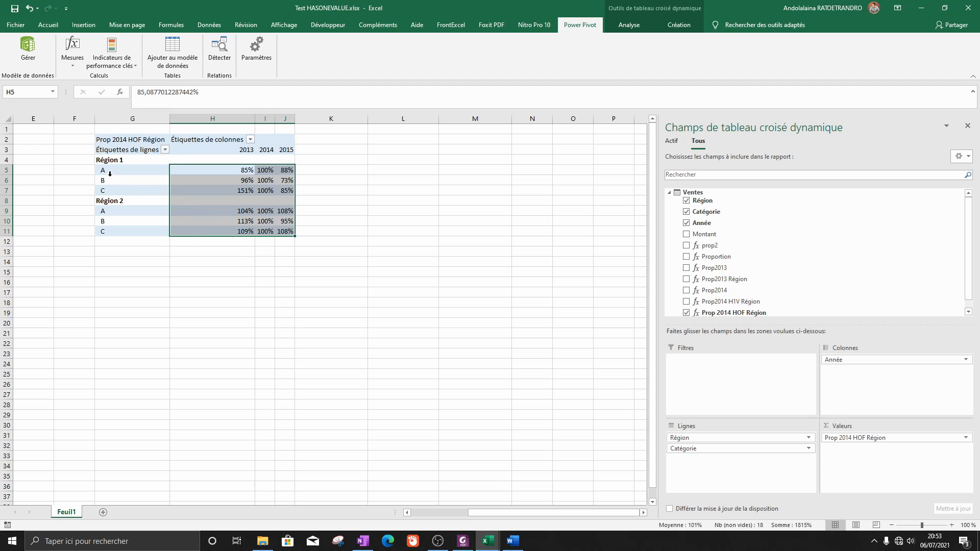
# Examine the categories under Région 1, compare them with the function definitions in the Word document and return to Excel.
pyautogui.moveTo(109, 172); pyautogui.dragTo(122, 191)
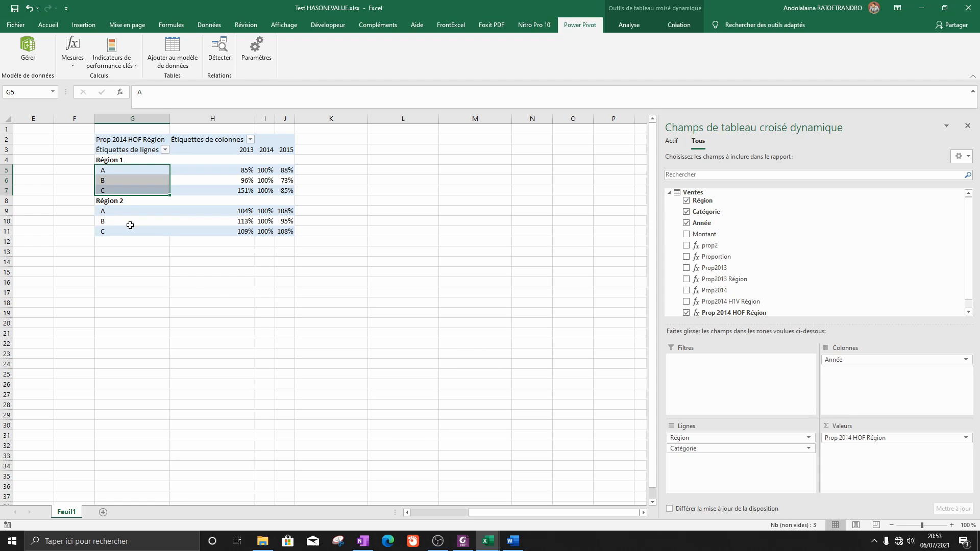
pyautogui.hscroll(-3, 524, 511)
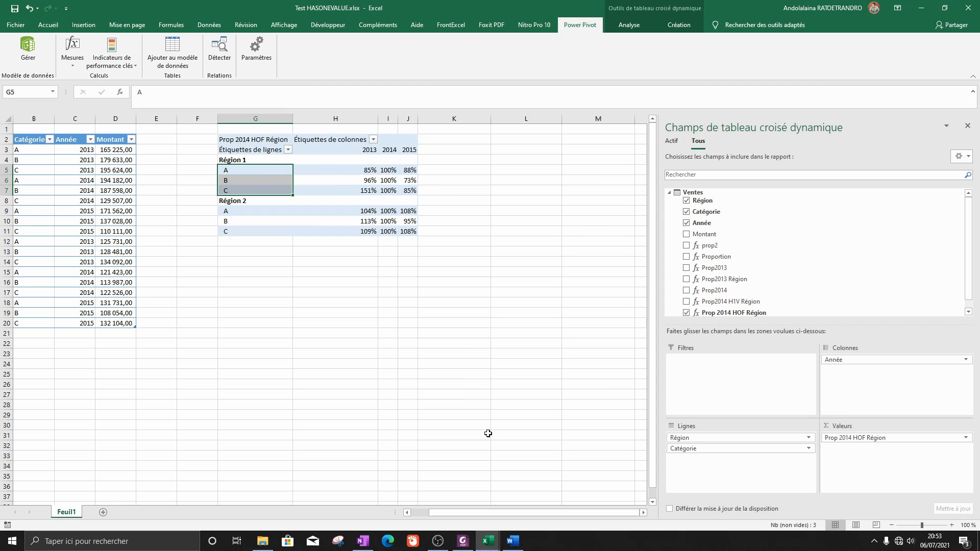
pyautogui.click(512, 543)
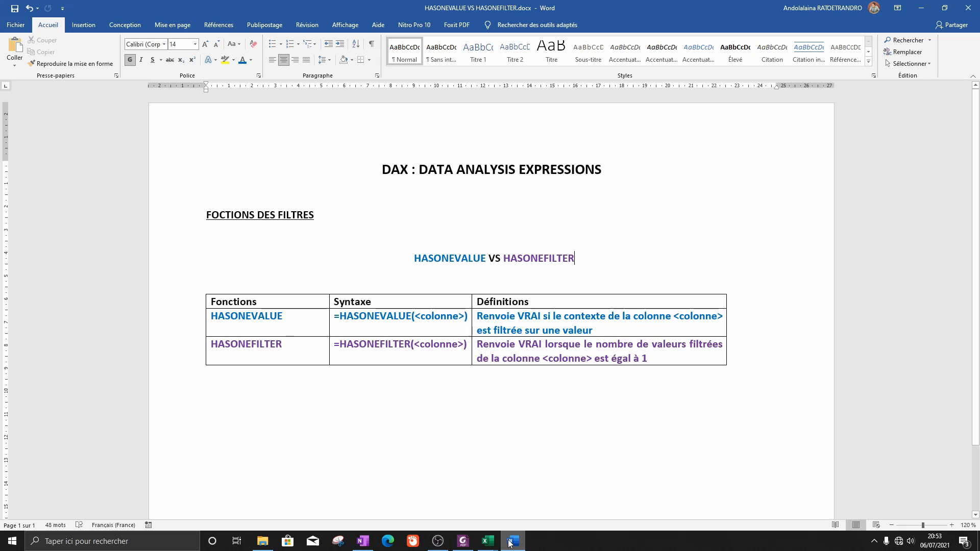
pyautogui.click(510, 542)
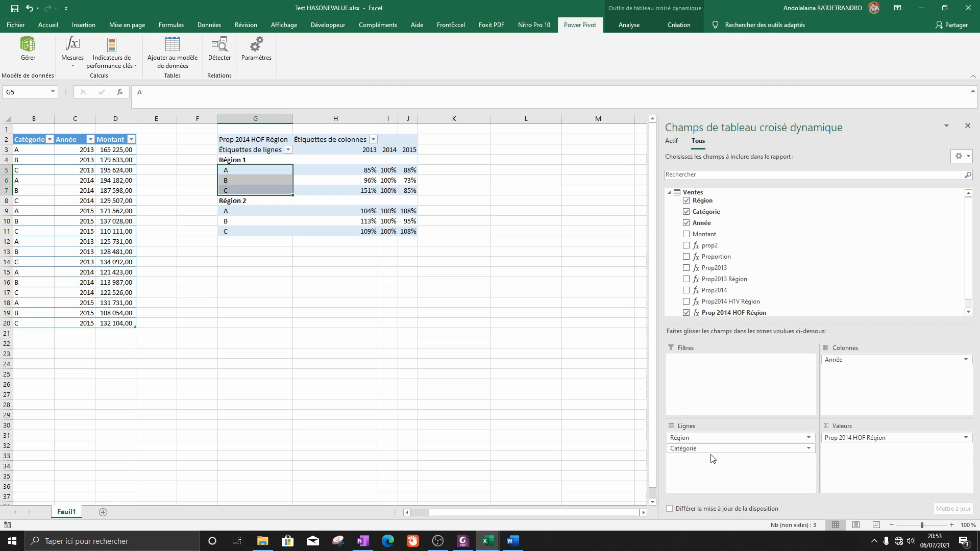
# Examine the category labels A, B and C listed under Région 1 and Région 2 in the PivotTable.
pyautogui.moveTo(232, 173); pyautogui.dragTo(237, 230)
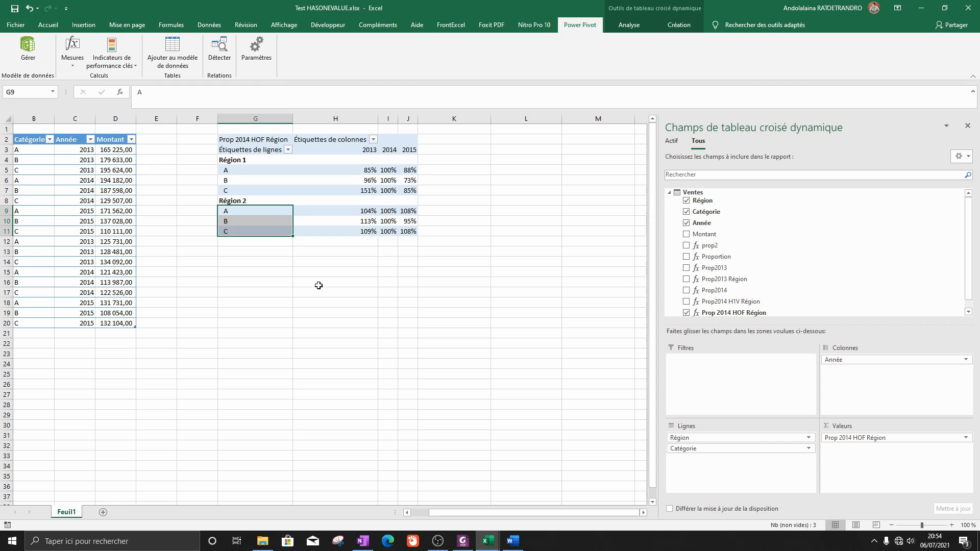
pyautogui.keyDown('ctrl'); pyautogui.click(236, 166); pyautogui.keyUp('ctrl')
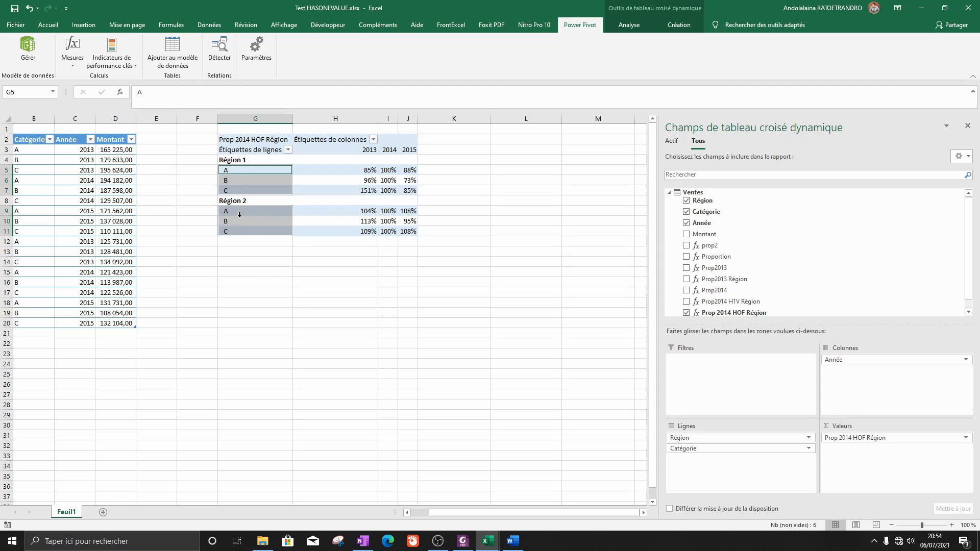
pyautogui.click(246, 183)
pyautogui.click(243, 170)
pyautogui.click(247, 183)
pyautogui.click(247, 192)
pyautogui.click(241, 171)
pyautogui.click(238, 182)
pyautogui.click(237, 192)
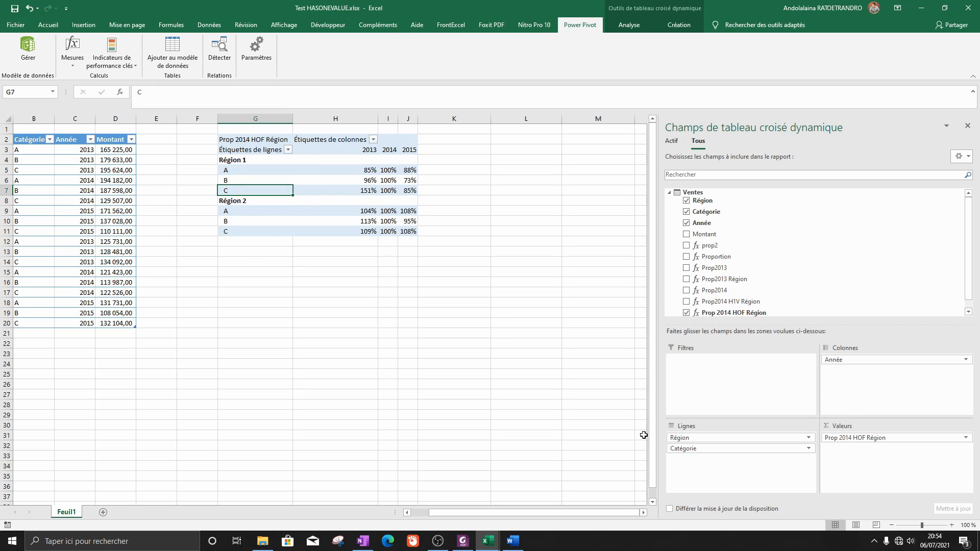
# Move Région below Catégorie in the PivotTable rows so that regions are nested under each category.
pyautogui.moveTo(701, 440); pyautogui.dragTo(703, 466)
pyautogui.moveTo(704, 465); pyautogui.dragTo(704, 461)
pyautogui.moveTo(704, 461); pyautogui.dragTo(704, 460)
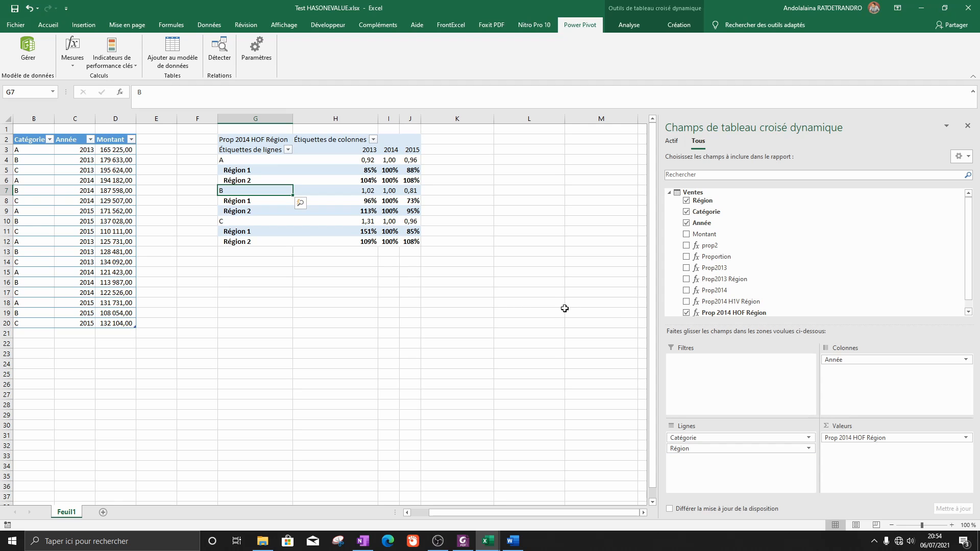
# Add Prop2014 H1V Région to the PivotTable values and remove Prop 2014 HOF Région from them.
pyautogui.scroll(-1, 750, 306)
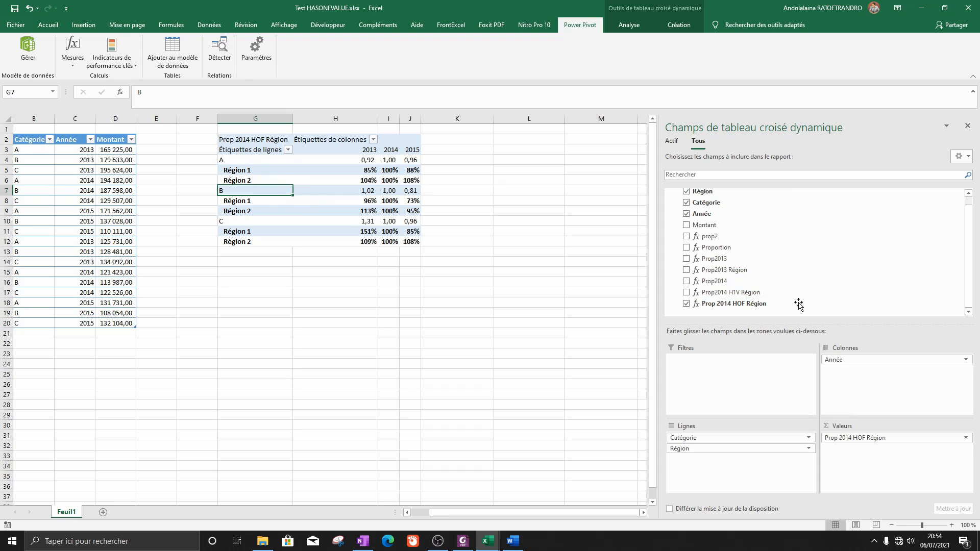
pyautogui.moveTo(731, 292); pyautogui.dragTo(853, 452)
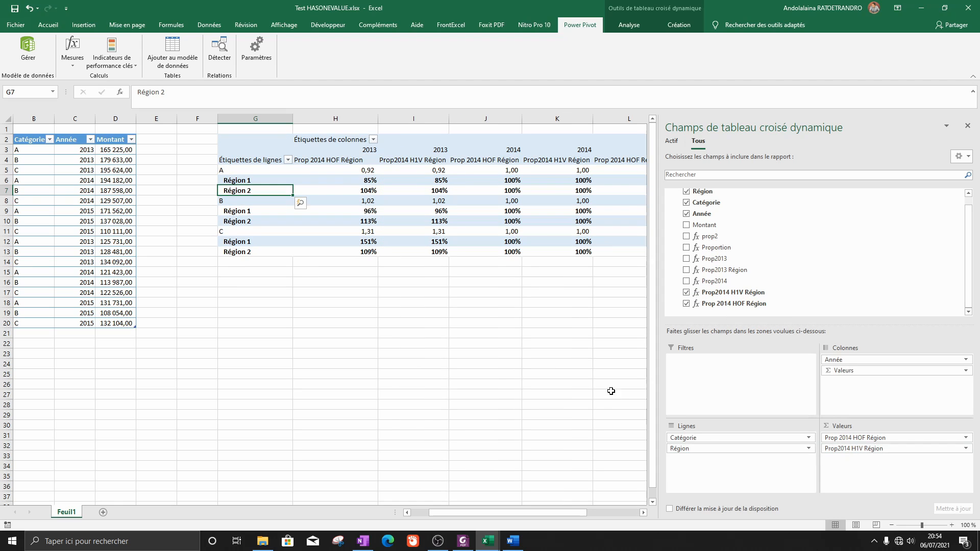
pyautogui.moveTo(518, 514); pyautogui.dragTo(537, 507)
pyautogui.moveTo(842, 440); pyautogui.dragTo(359, 417)
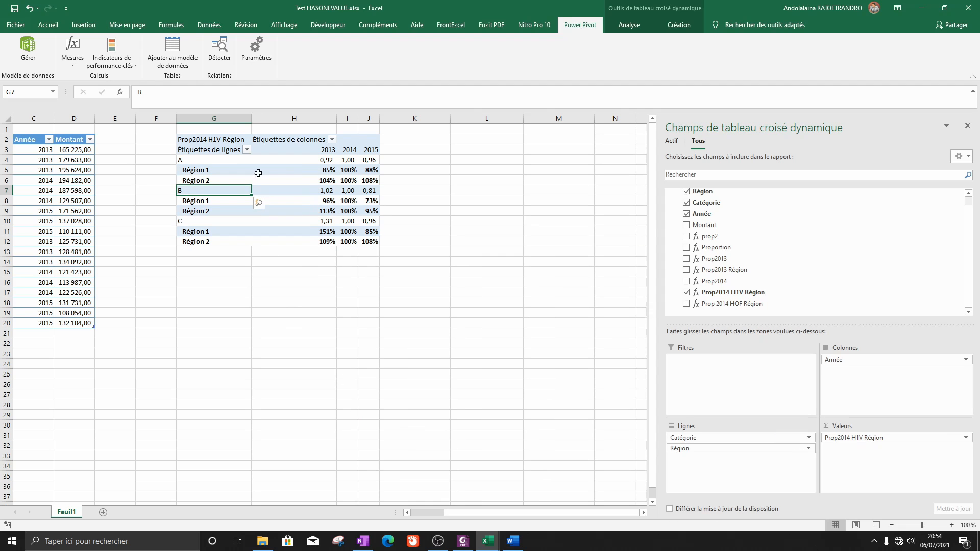
# Examine the two regions under category A and remove Prop2014 H1V Région from the PivotTable values.
pyautogui.click(205, 172)
pyautogui.moveTo(204, 172); pyautogui.dragTo(206, 181)
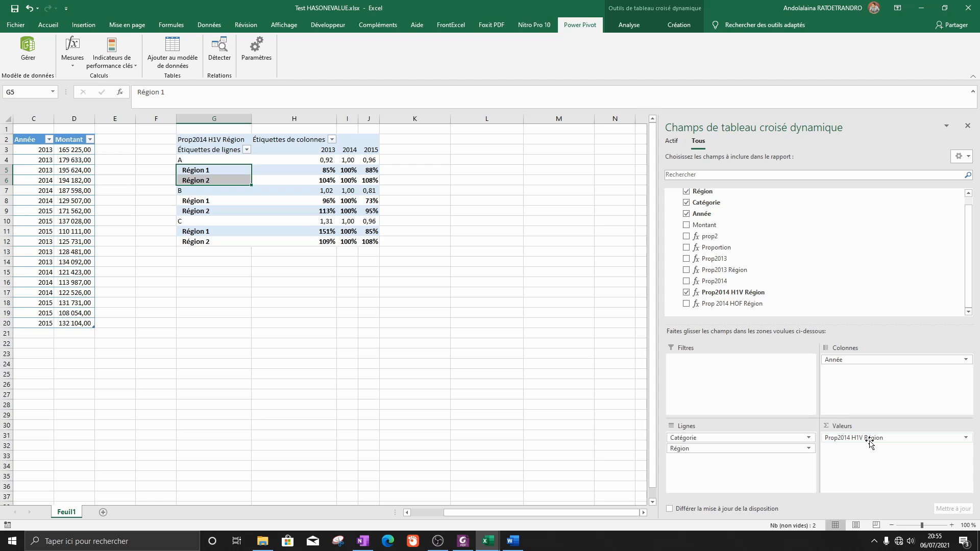
pyautogui.moveTo(871, 444); pyautogui.dragTo(350, 320)
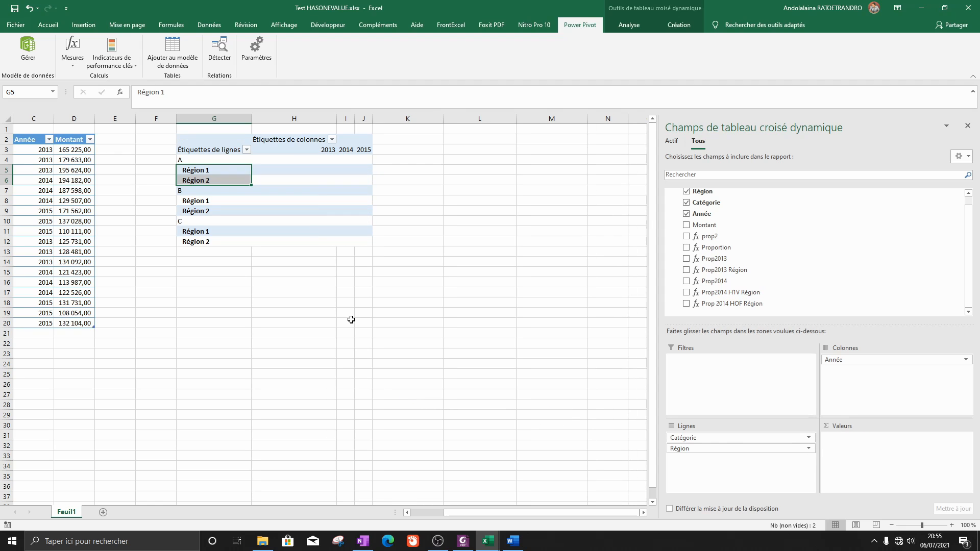